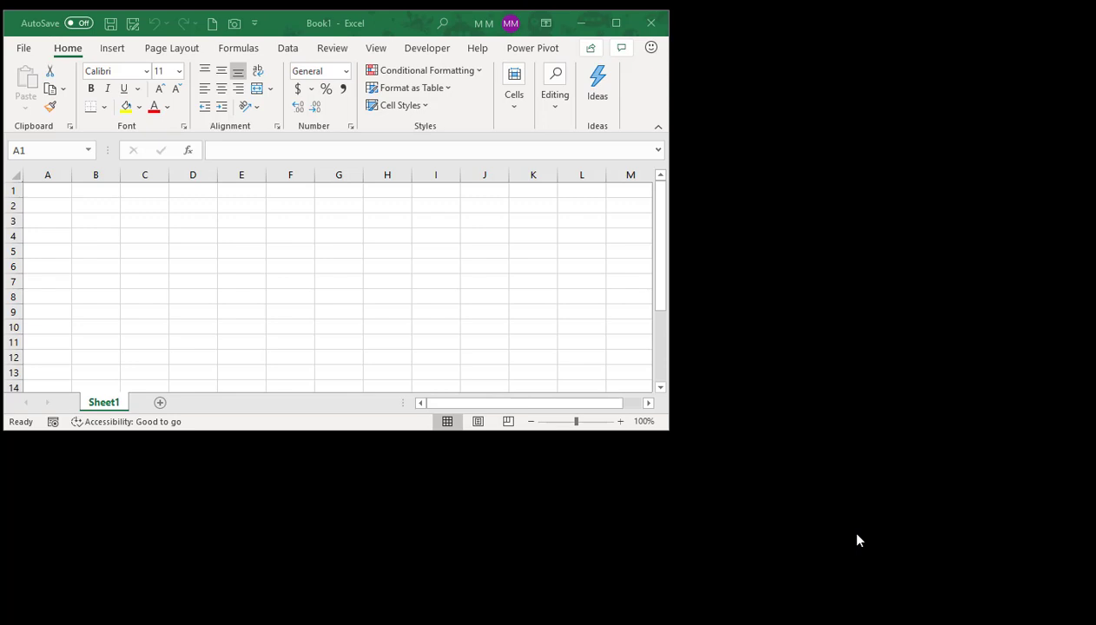
pyautogui.click(215, 256)
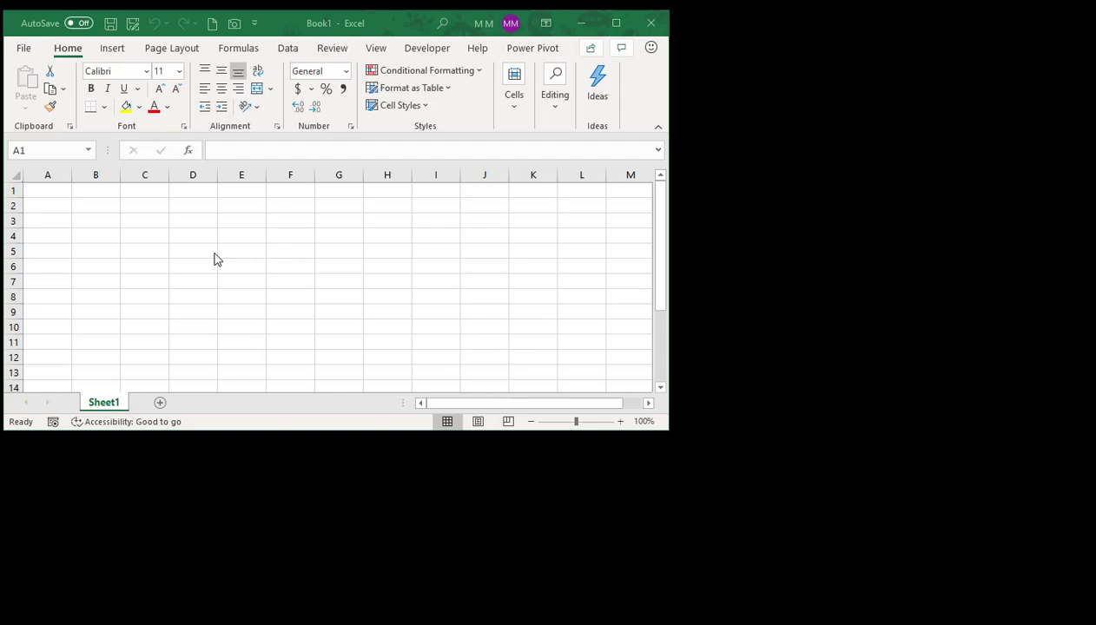
pyautogui.click(206, 246)
pyautogui.click(263, 248)
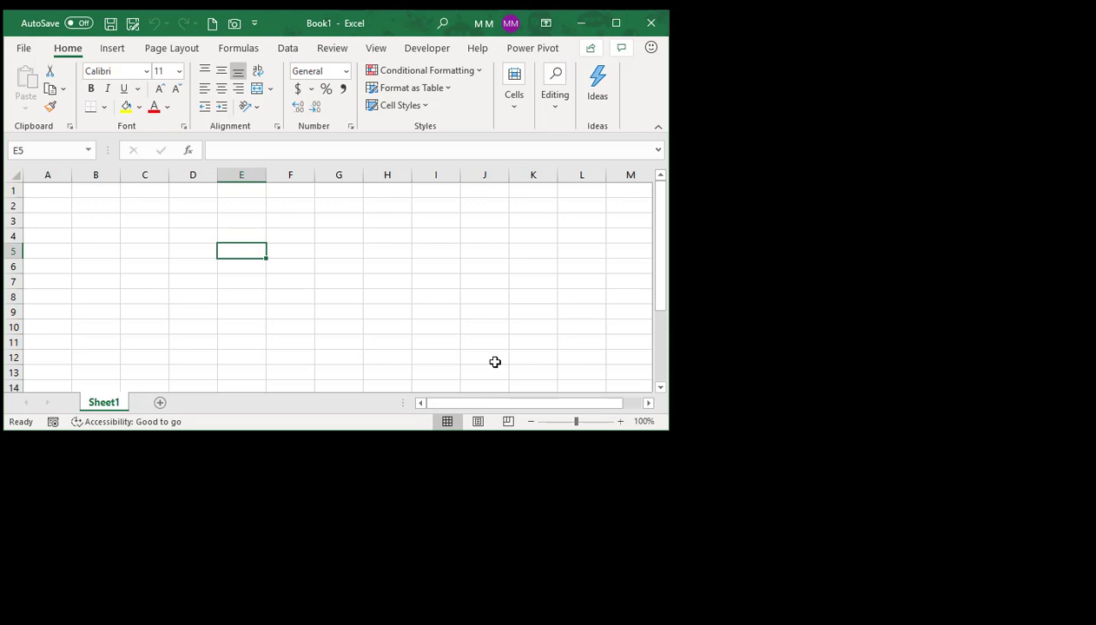
pyautogui.click(172, 225)
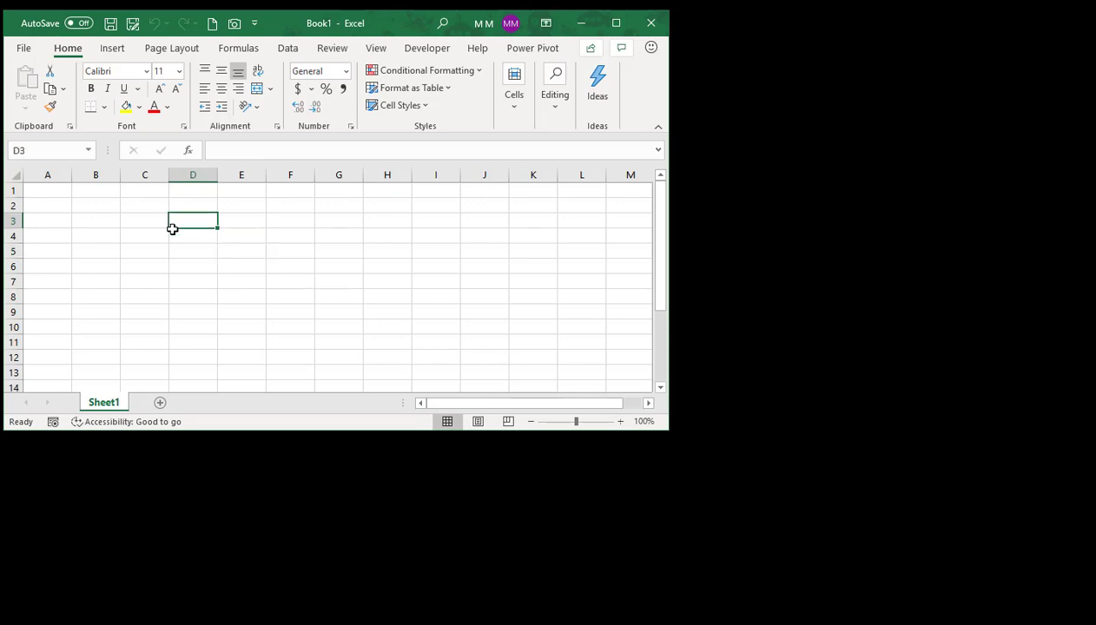
pyautogui.moveTo(172, 228); pyautogui.dragTo(178, 295)
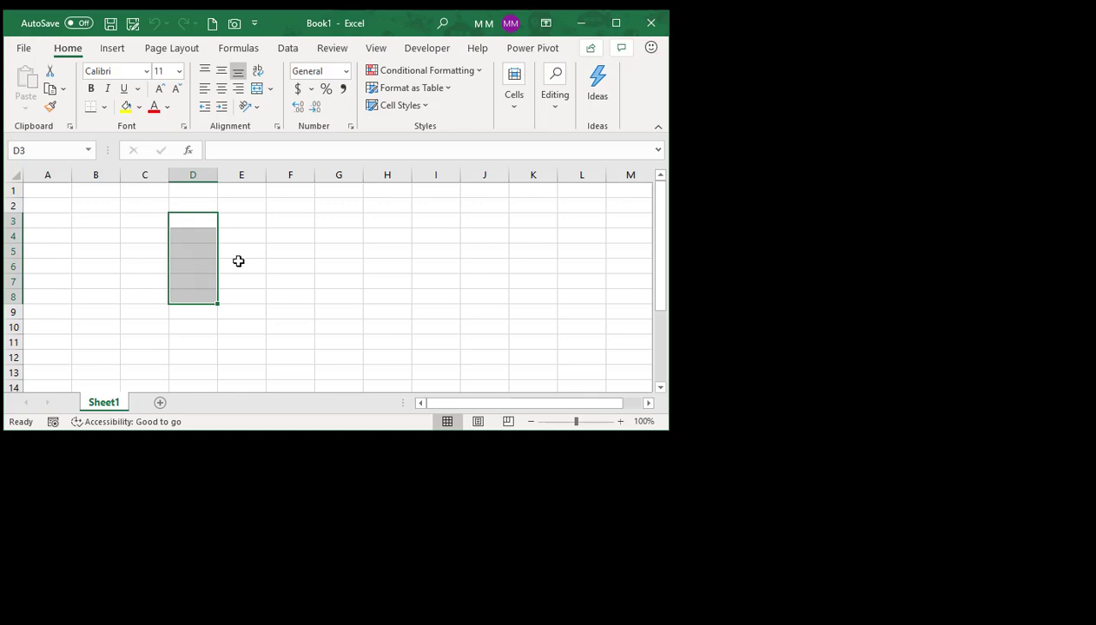
pyautogui.click(269, 229)
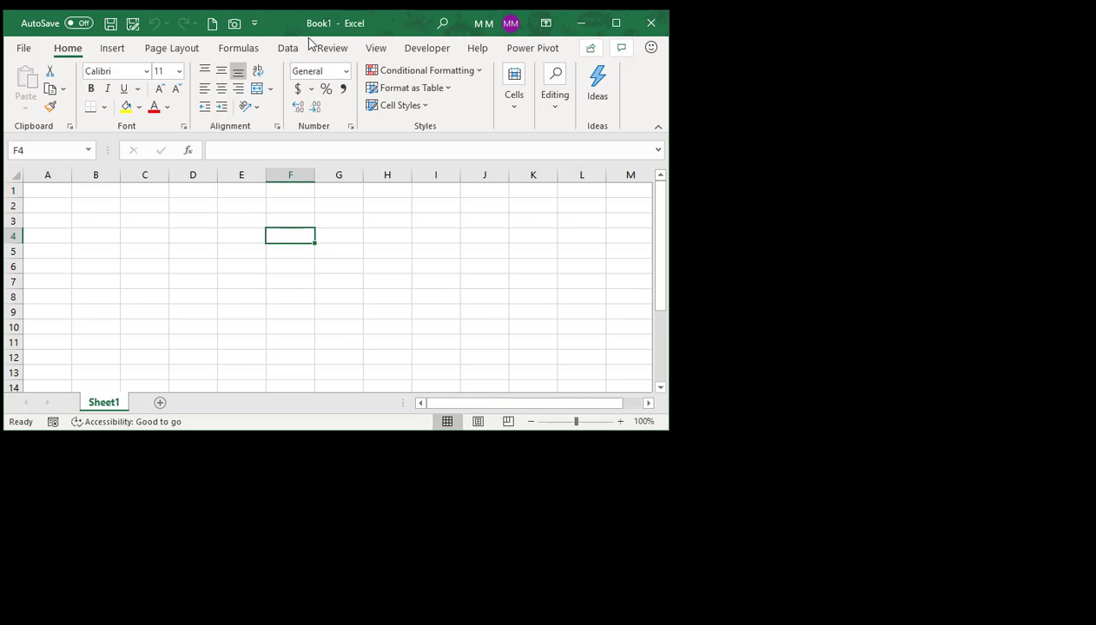
# Create a second blank workbook and move its window below the Book1 ribbon so both workbooks can be reached
pyautogui.click(211, 29)
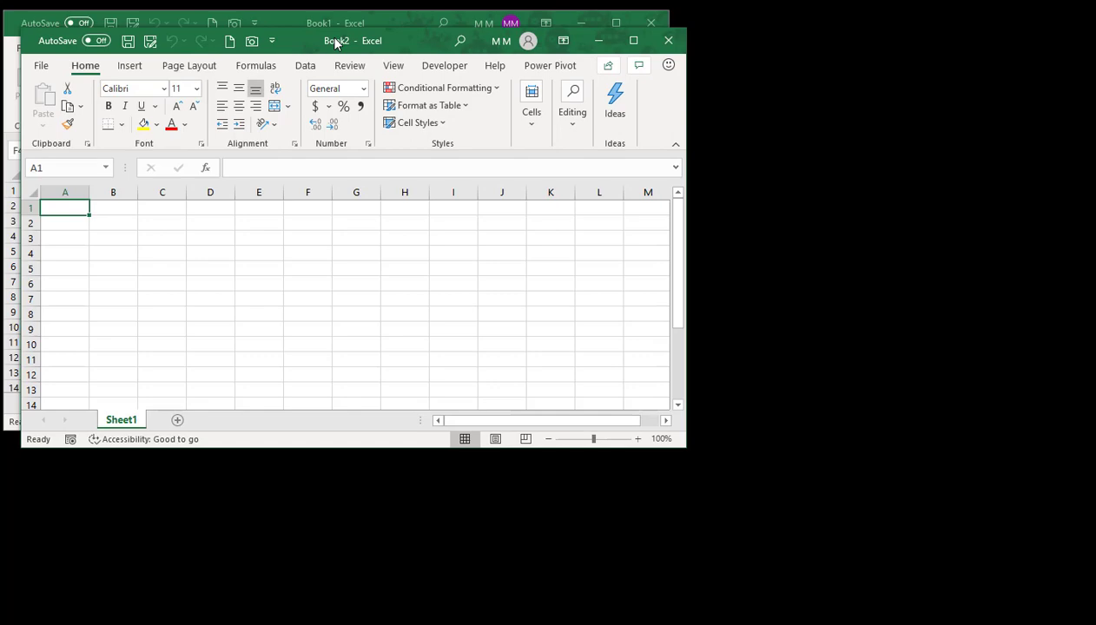
pyautogui.moveTo(339, 48); pyautogui.dragTo(322, 209)
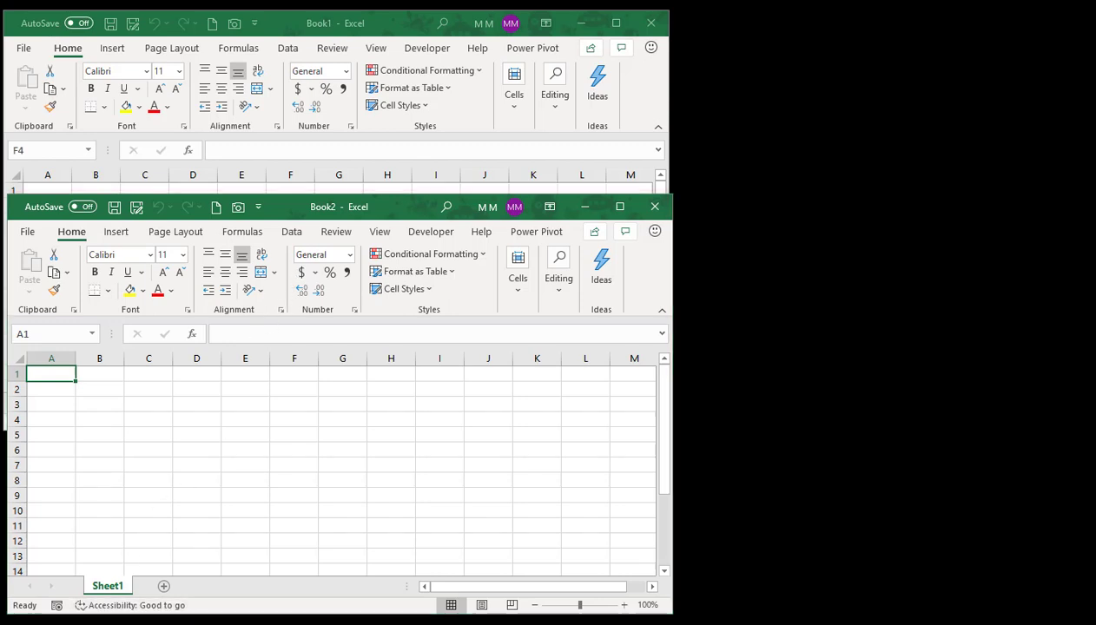
# Launch a new, separate instance of Excel with its own blank workbook and place its window beside the other two workbooks
pyautogui.press('super')
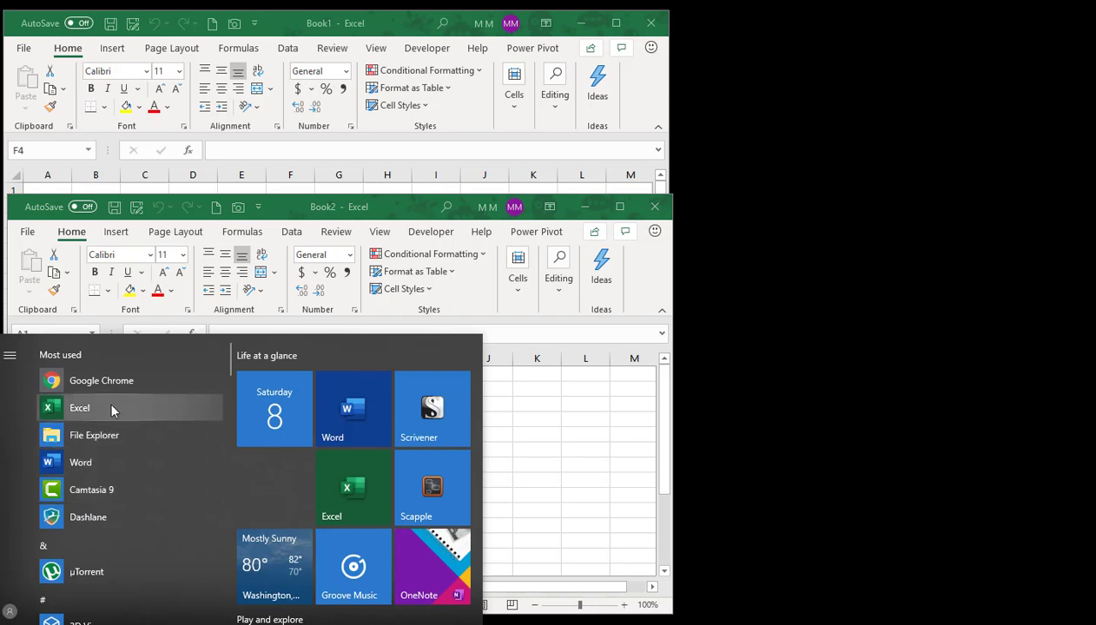
pyautogui.scroll(-3, 126, 512)
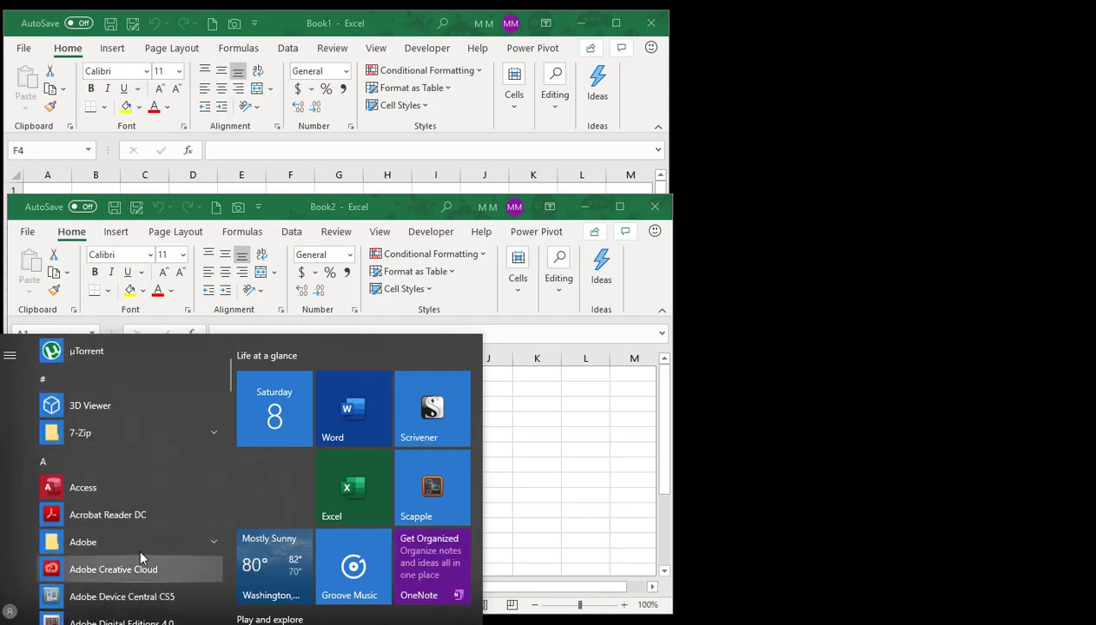
pyautogui.scroll(3, 138, 543)
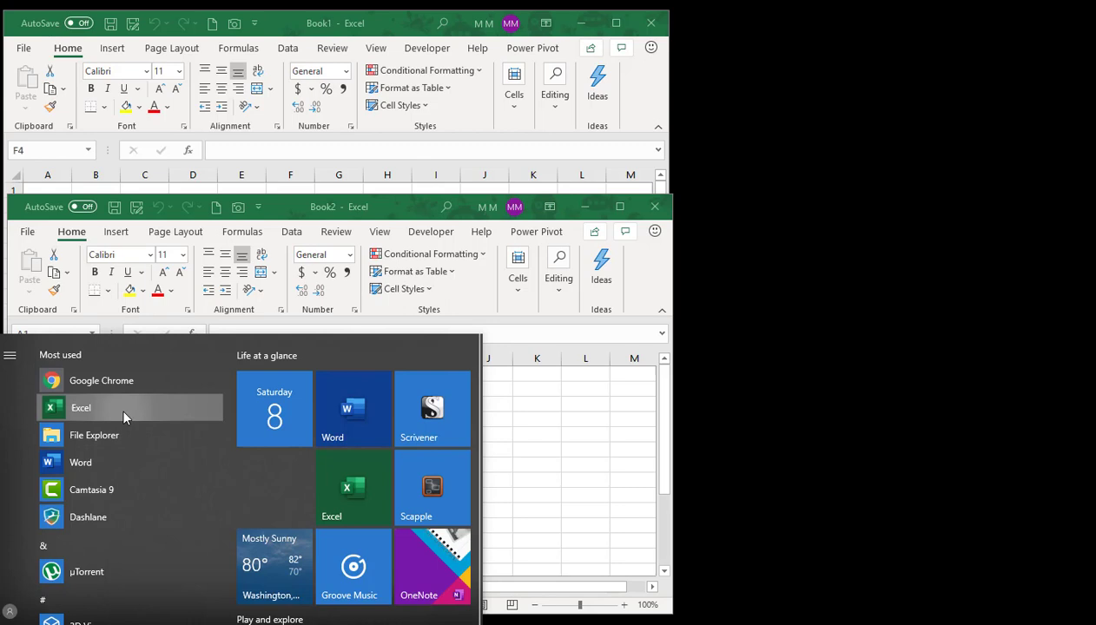
pyautogui.click(123, 418)
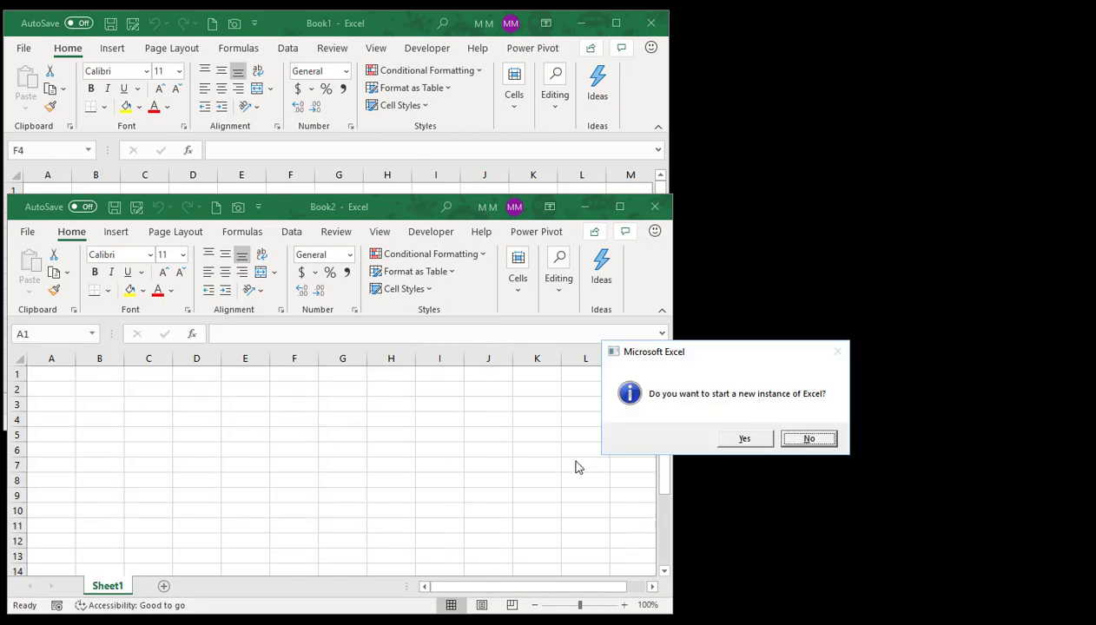
pyautogui.click(746, 440)
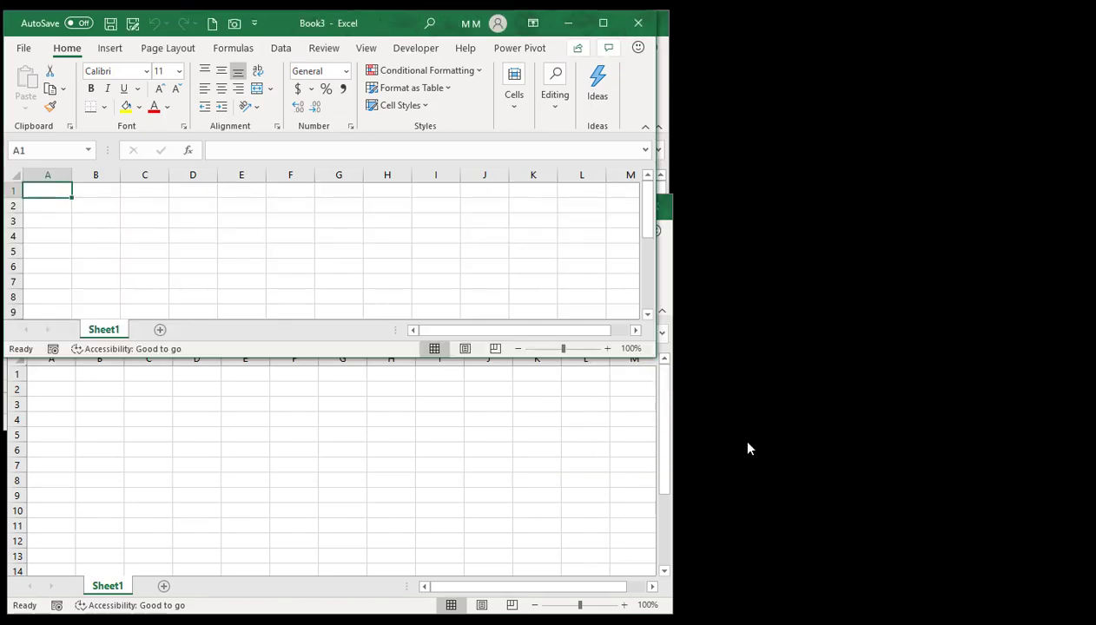
pyautogui.moveTo(299, 24); pyautogui.dragTo(749, 34)
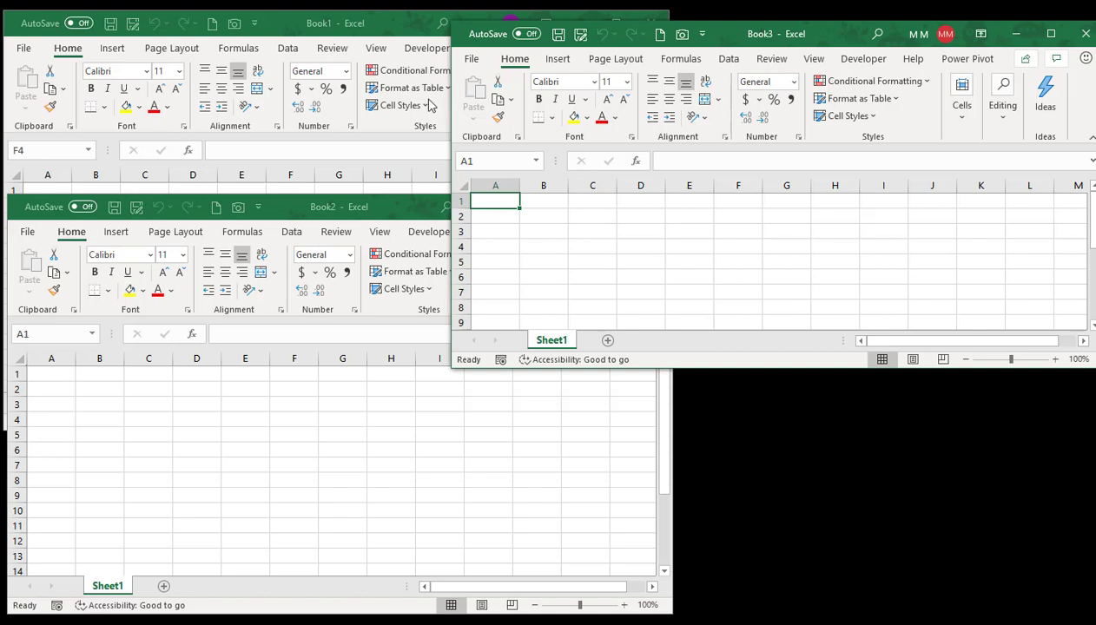
# Compare which workbooks Switch Windows lists from Book2 and from Book3
pyautogui.click(347, 214)
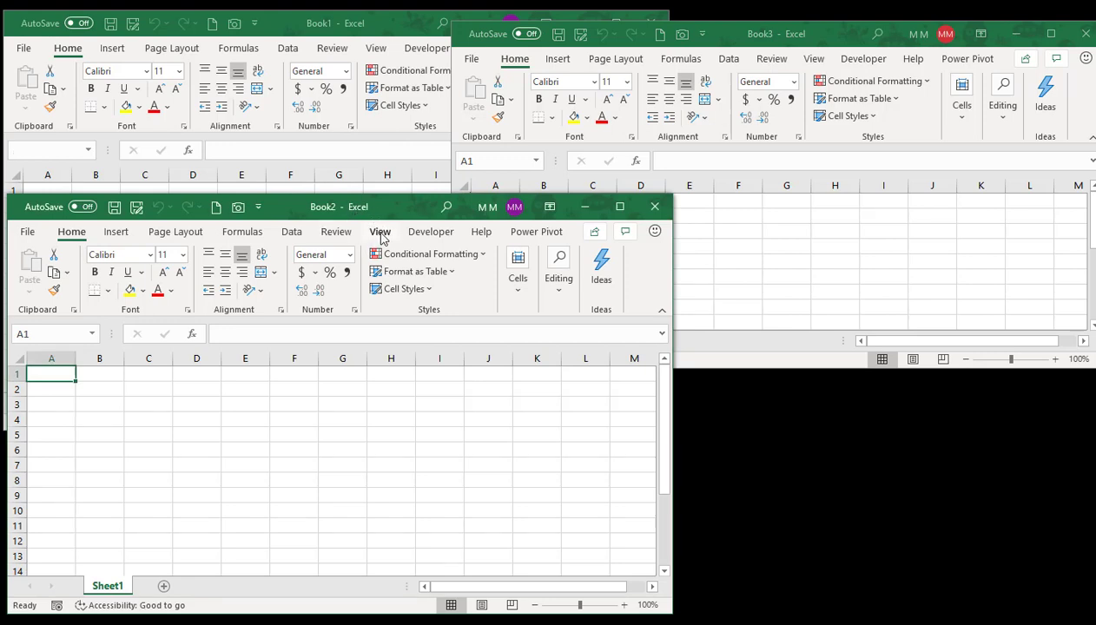
pyautogui.click(381, 234)
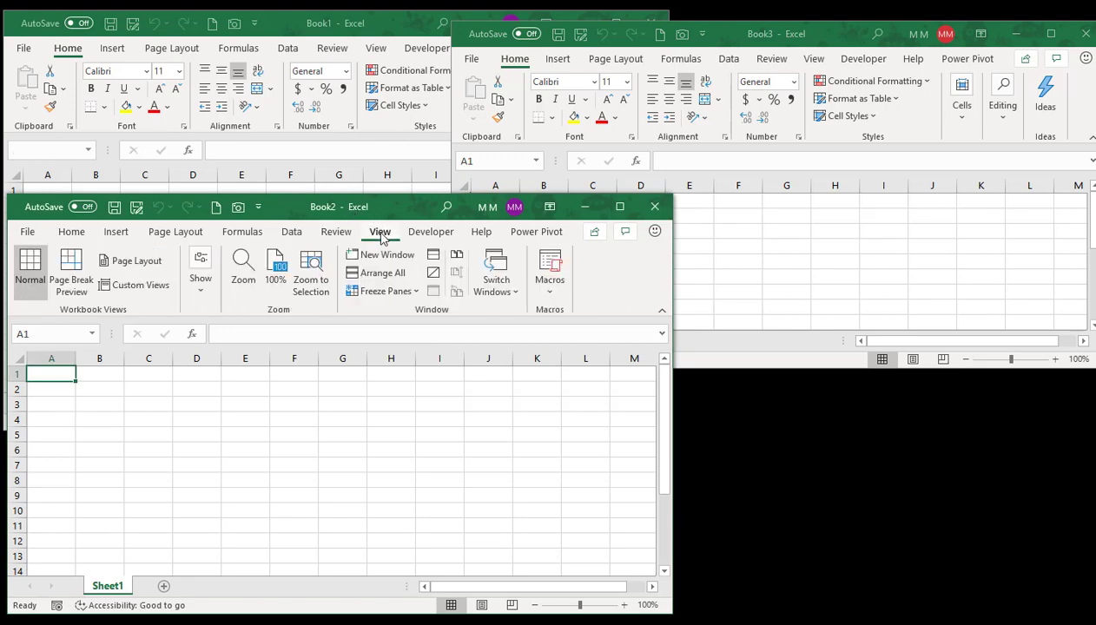
pyautogui.click(508, 296)
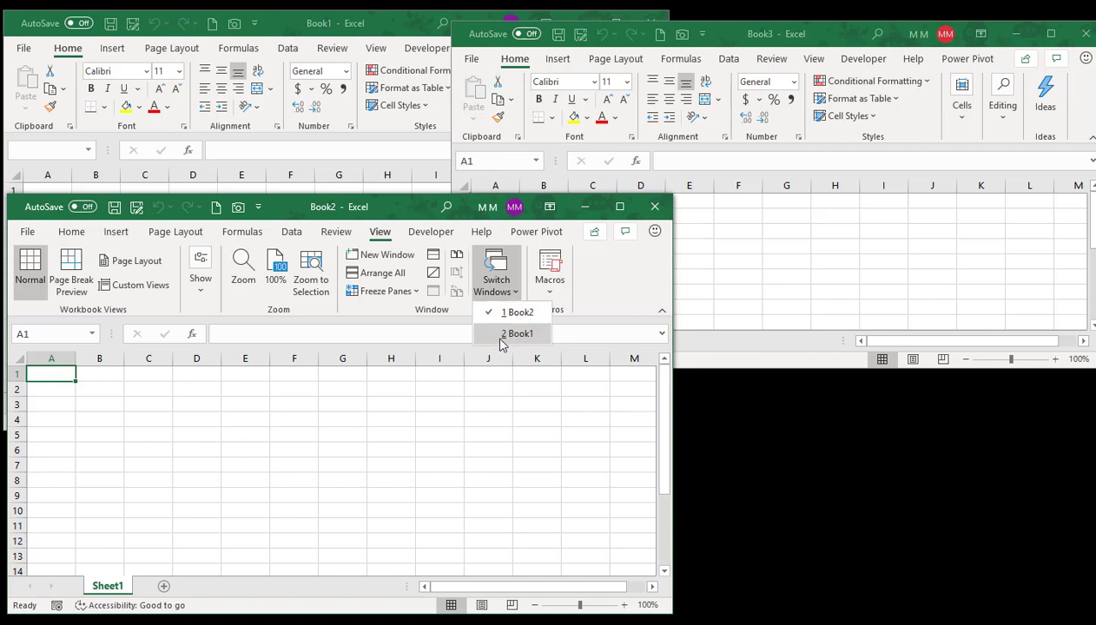
pyautogui.click(786, 239)
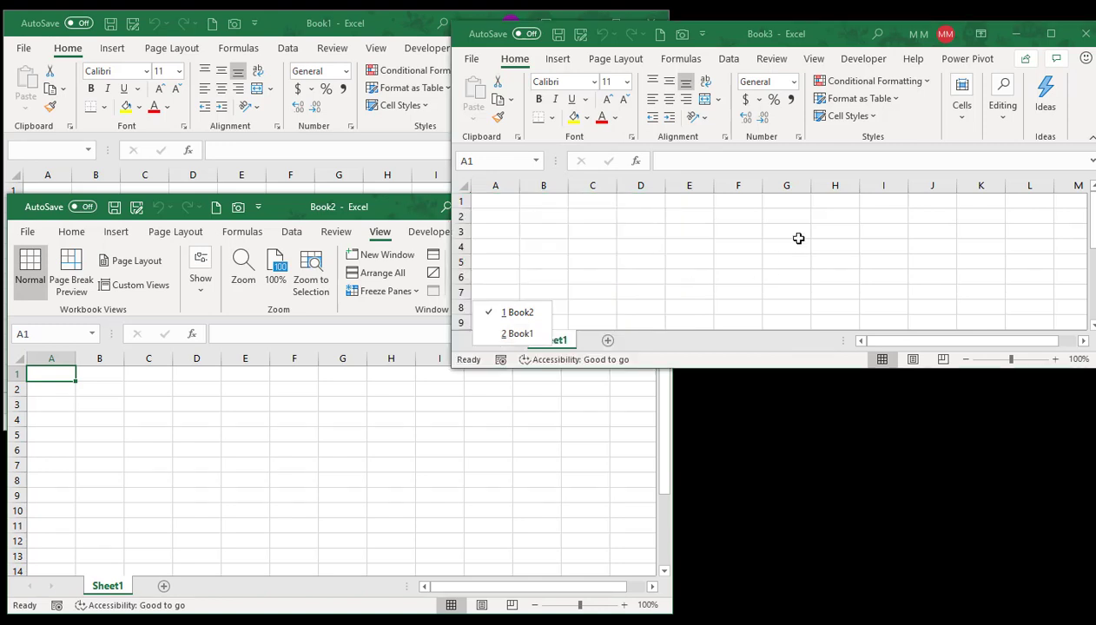
pyautogui.click(815, 58)
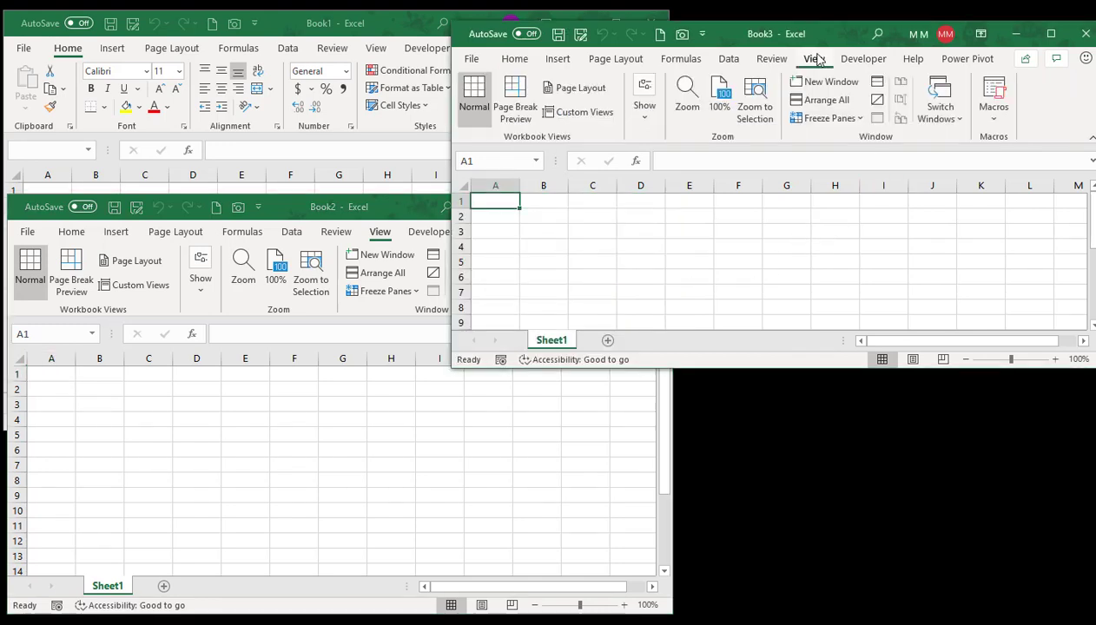
pyautogui.click(944, 116)
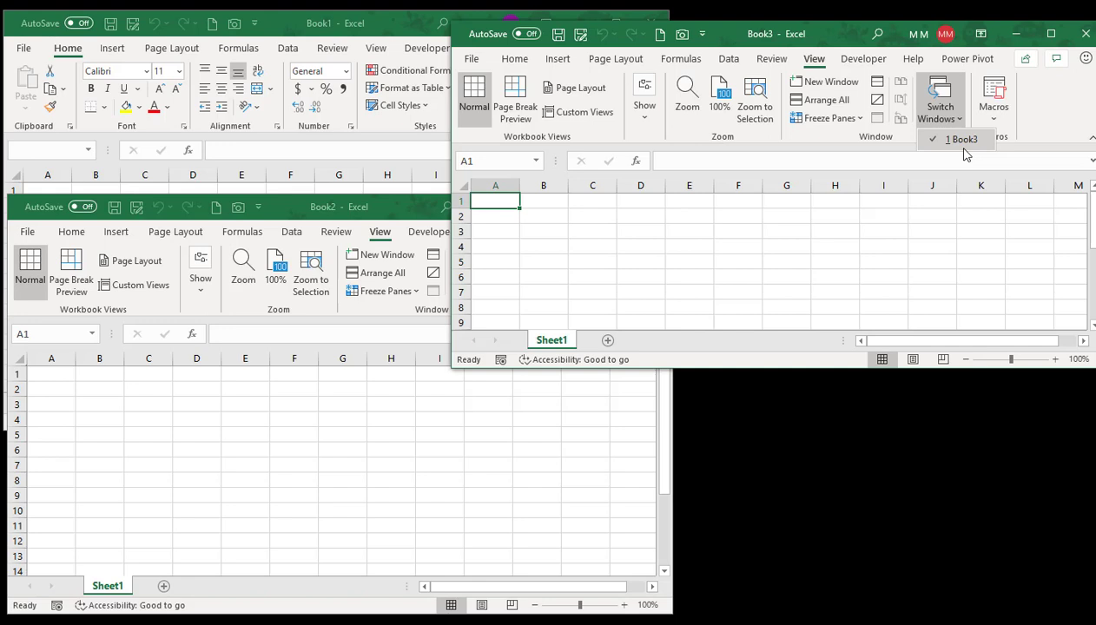
pyautogui.click(964, 139)
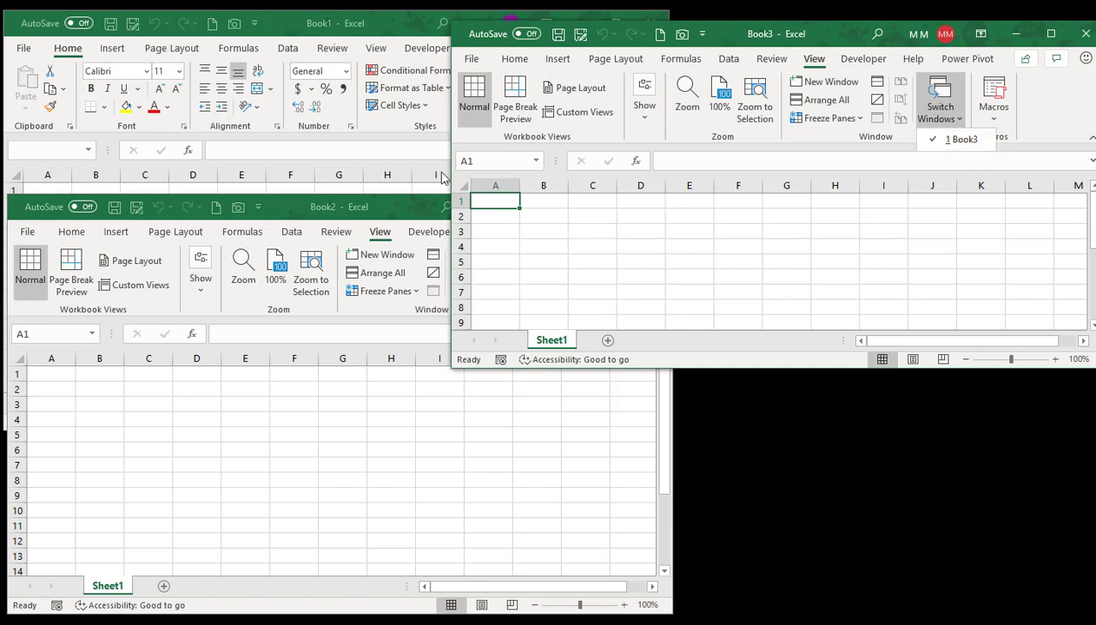
# Move the Book2 window lower so that cells of both Book1 and Book2 can be selected
pyautogui.click(396, 210)
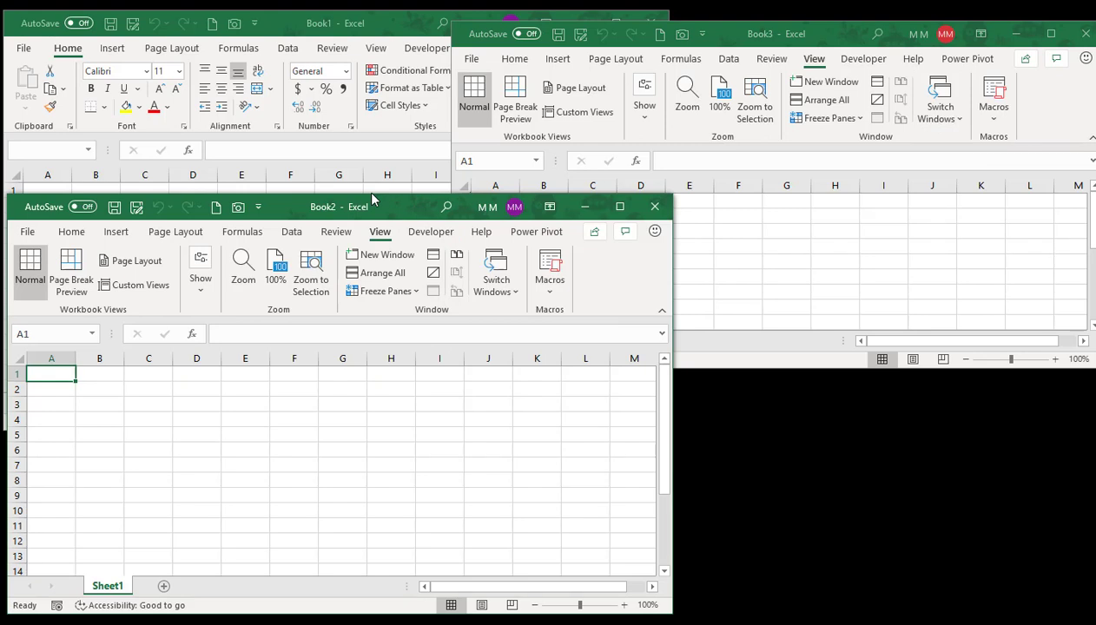
pyautogui.moveTo(365, 190); pyautogui.dragTo(352, 317)
pyautogui.click(290, 236)
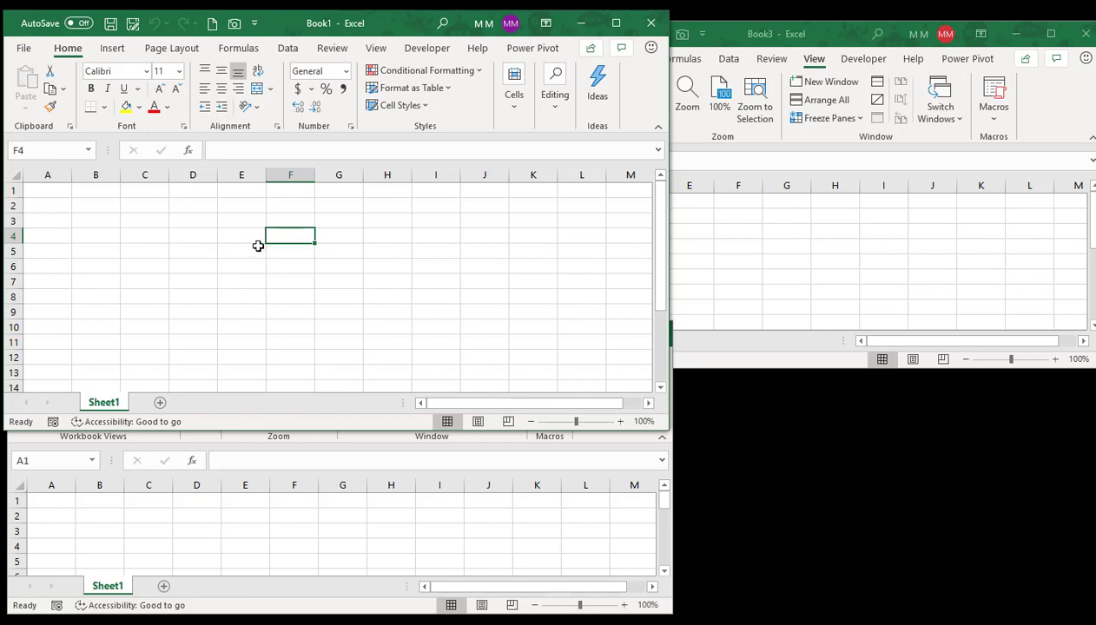
pyautogui.moveTo(225, 234); pyautogui.dragTo(295, 247)
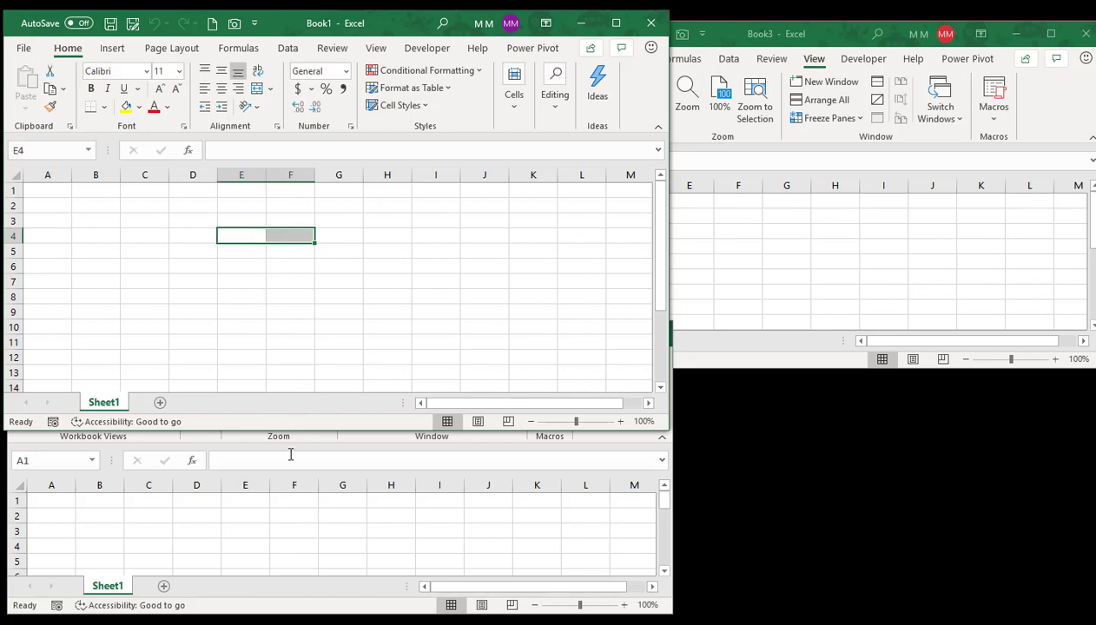
pyautogui.click(222, 519)
pyautogui.moveTo(232, 516); pyautogui.dragTo(284, 516)
# Enter 42 in cell E3 of Book1
pyautogui.click(226, 228)
pyautogui.click(228, 220)
pyautogui.write('42')
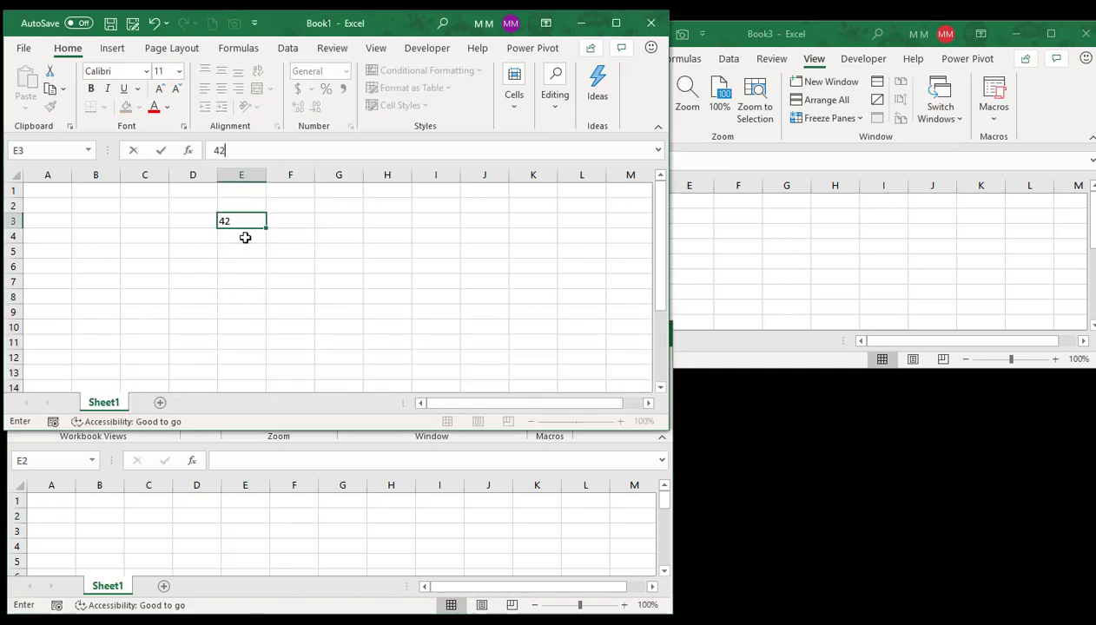
pyautogui.hotkey('ctrl', 'Return')
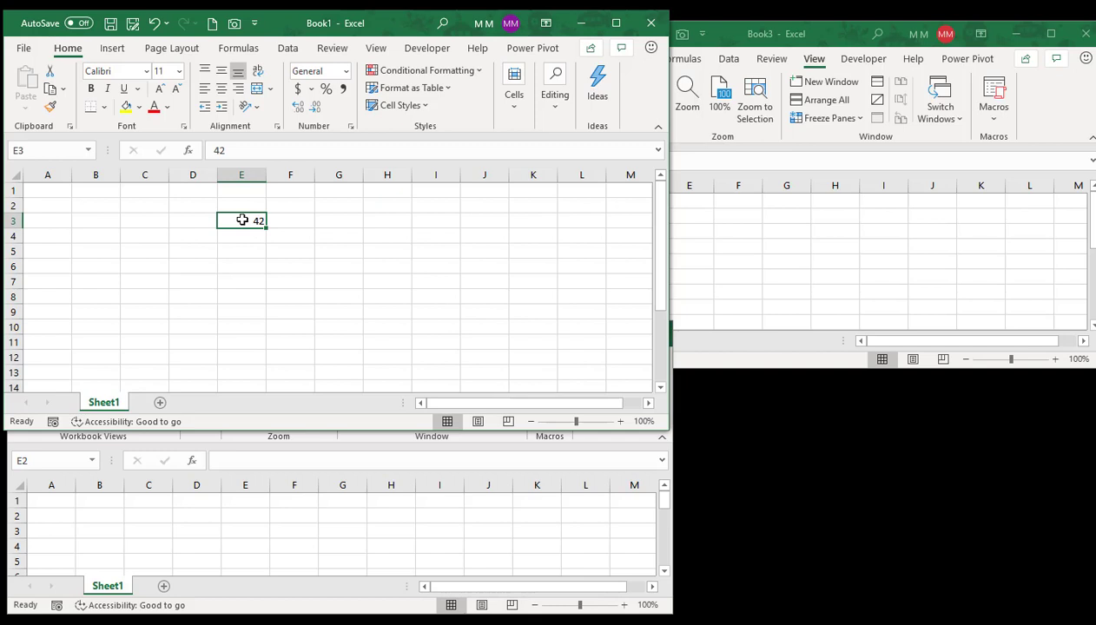
# Copy cell E3 of Book1 and paste it into cell E2 of Book2 with the regular Paste option of Paste Special
pyautogui.rightClick(242, 220)
pyautogui.click(258, 249)
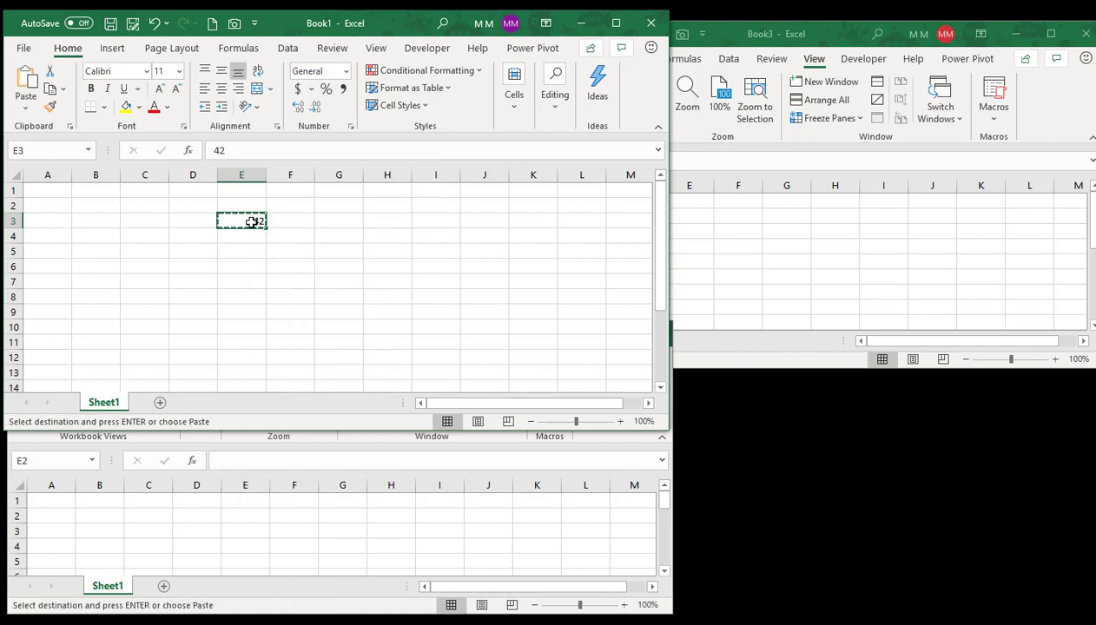
pyautogui.click(237, 515)
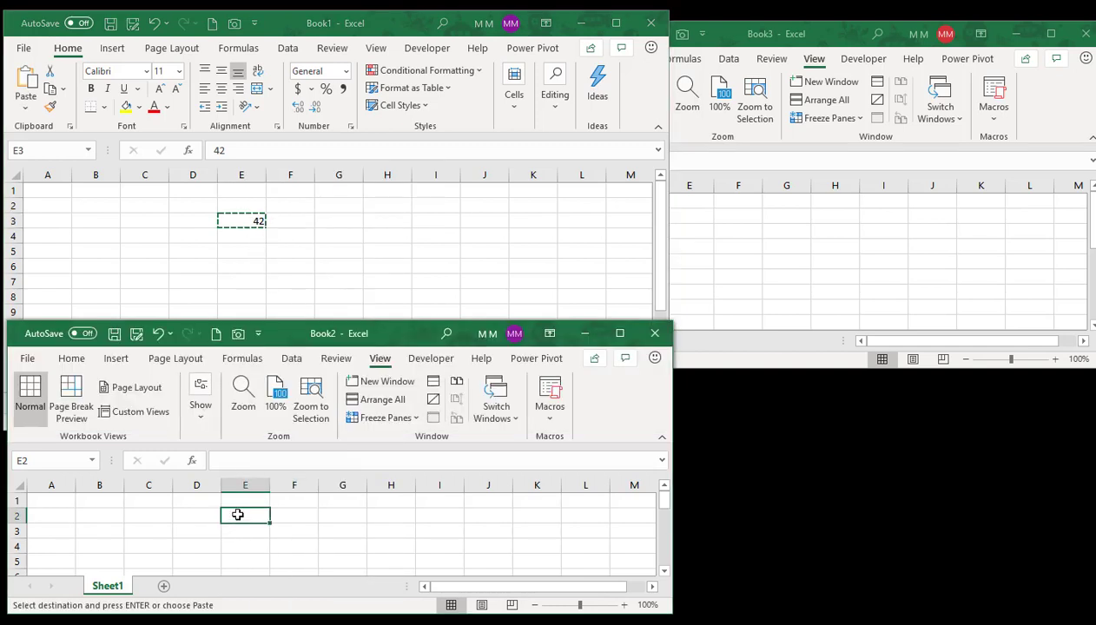
pyautogui.rightClick(237, 515)
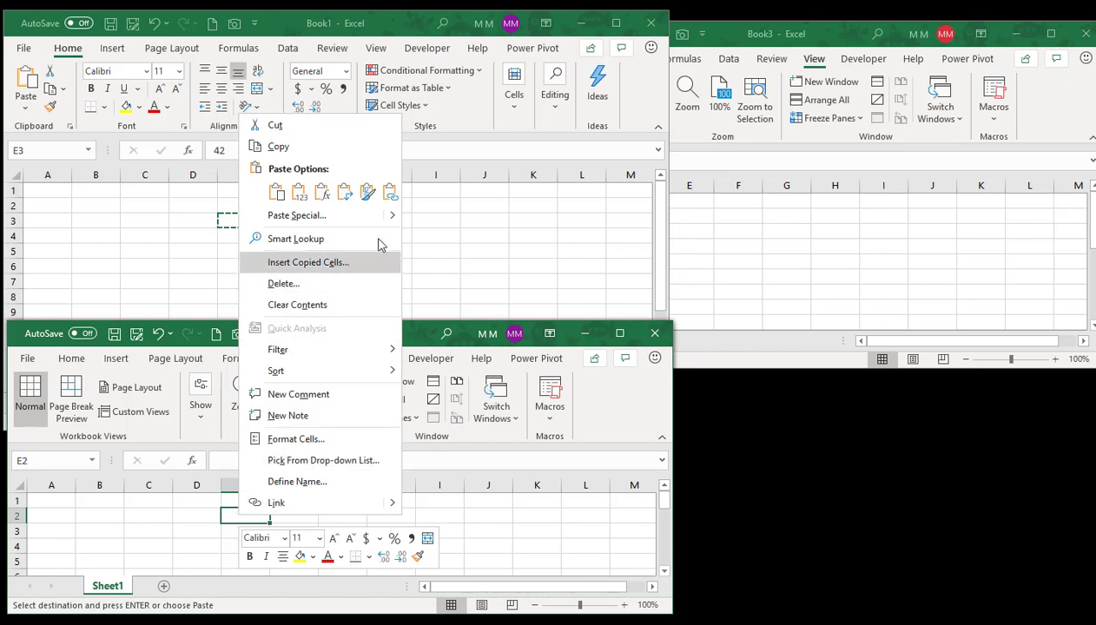
pyautogui.moveTo(395, 217)
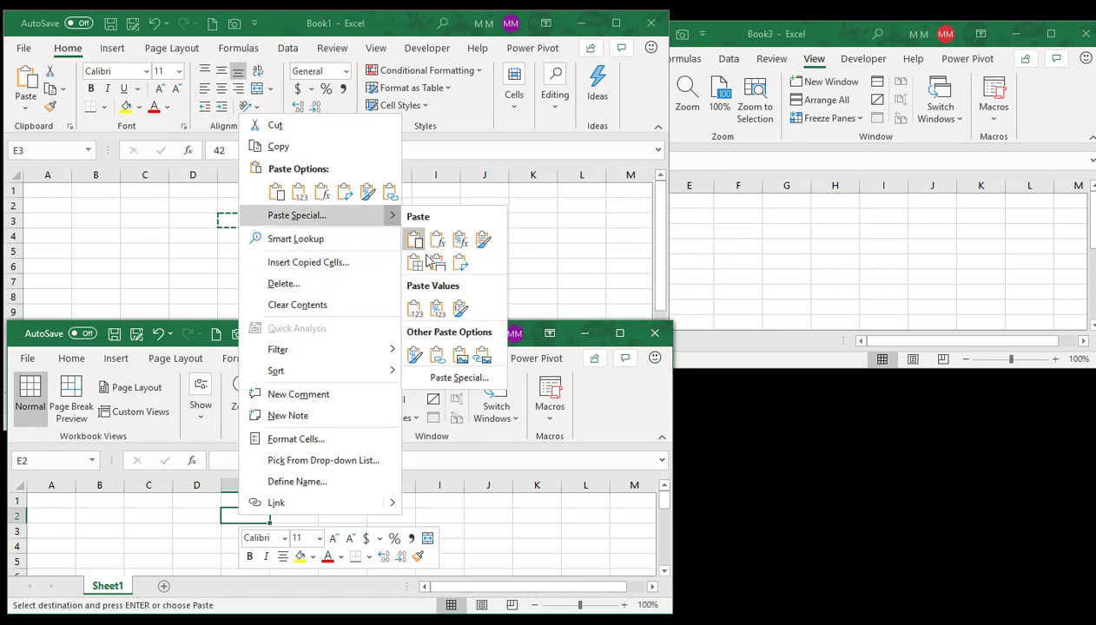
pyautogui.click(436, 306)
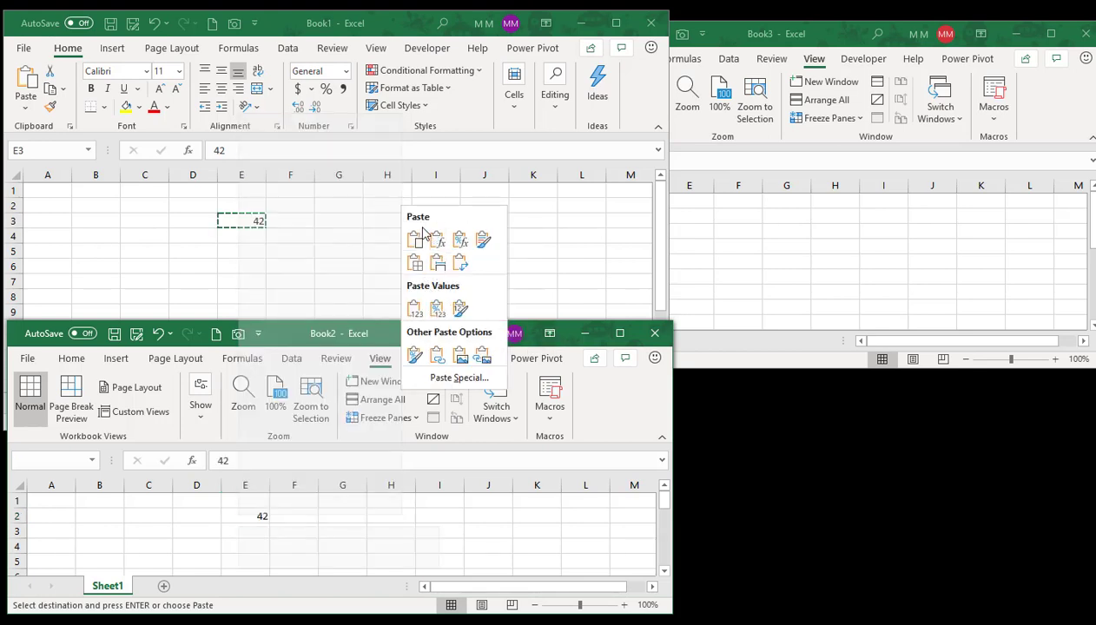
pyautogui.rightClick(243, 516)
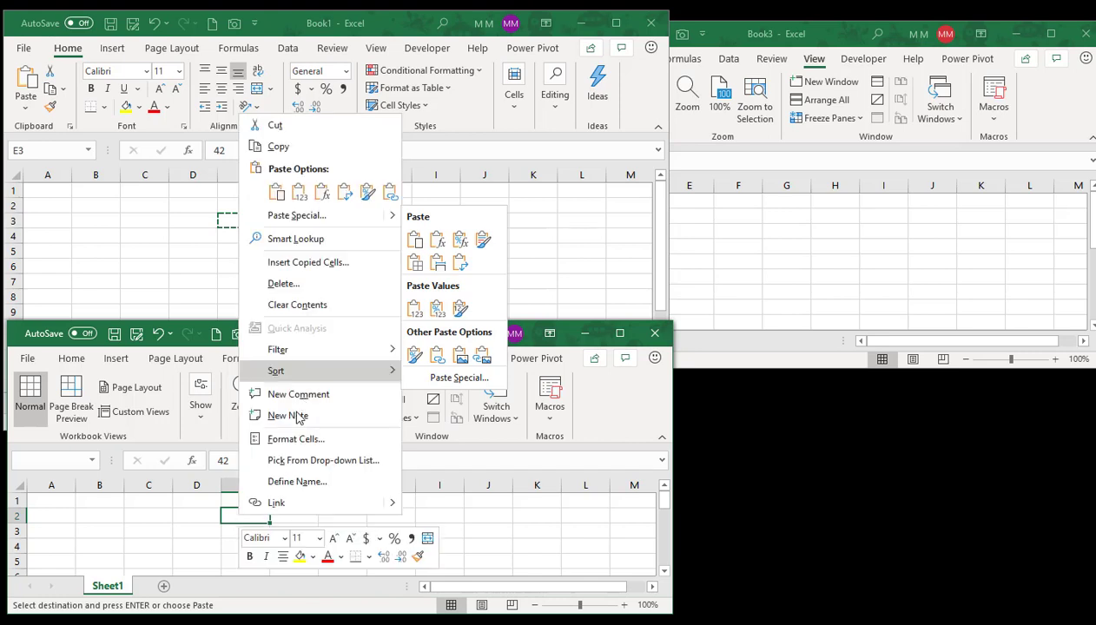
pyautogui.click(414, 238)
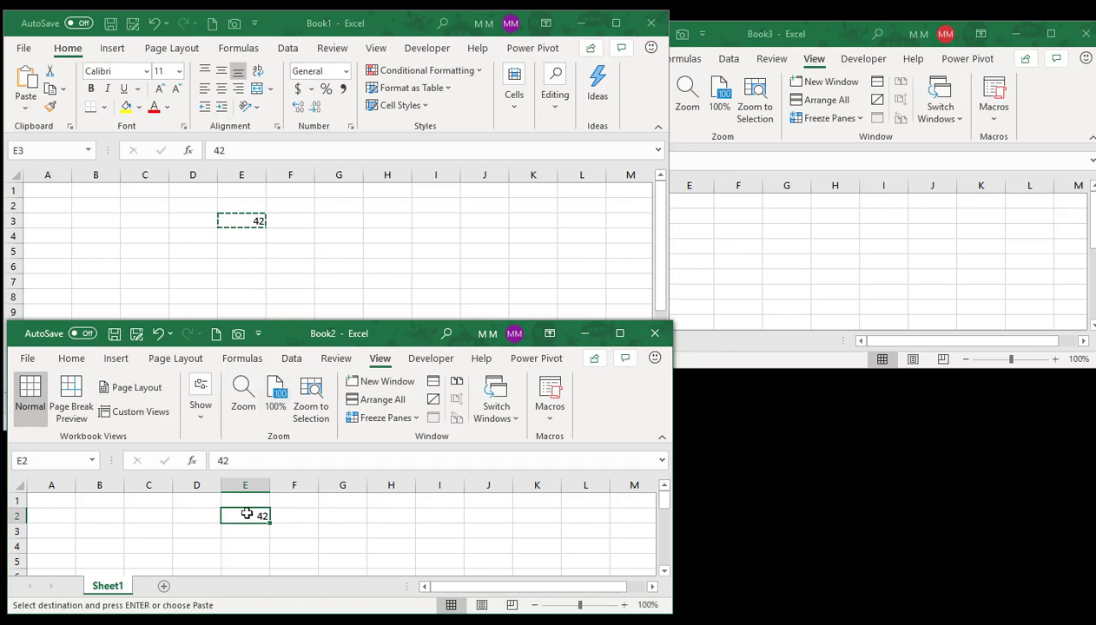
# Link cell E2 of Book2 to cell E3 of Book1 with the formula =[Book1]Sheet1!$E$3
pyautogui.write('=')
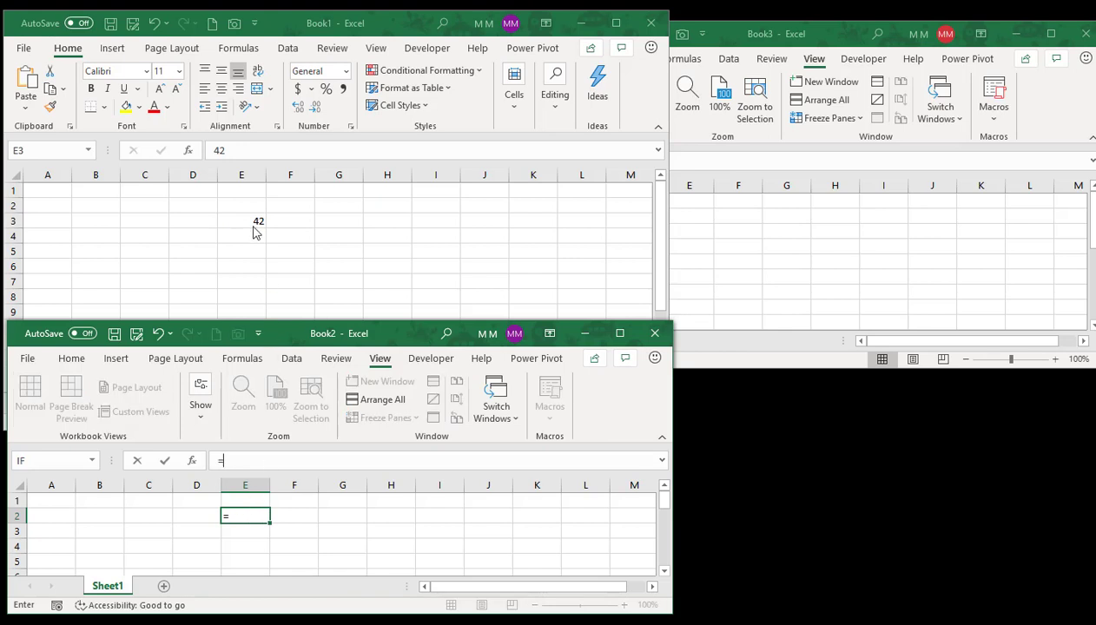
pyautogui.click(247, 220)
pyautogui.click(247, 219)
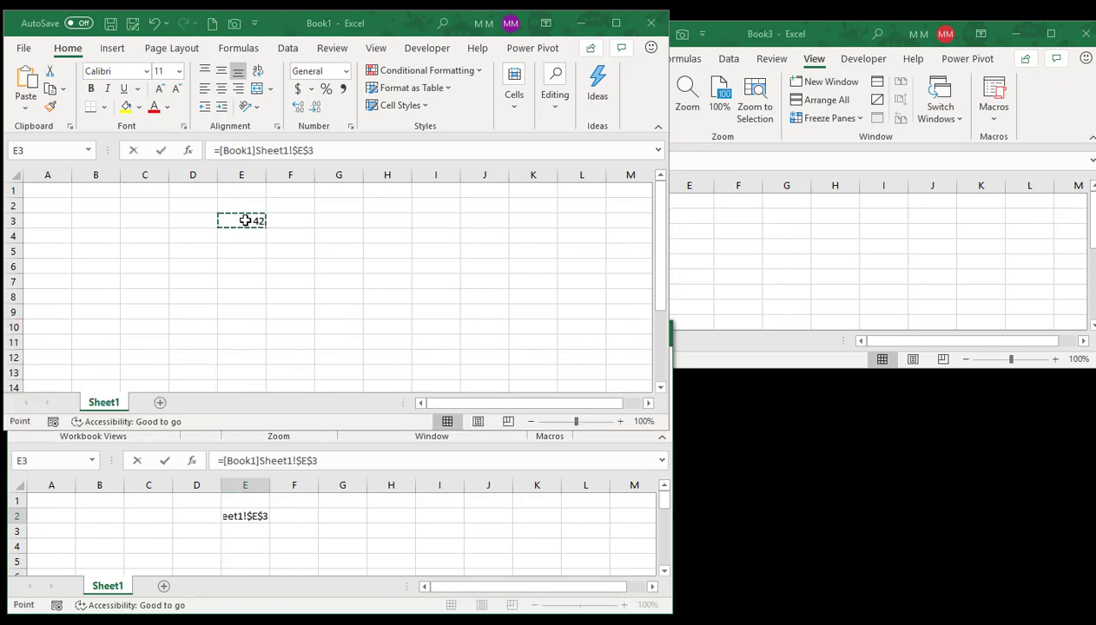
pyautogui.hotkey('ctrl', 'Return')
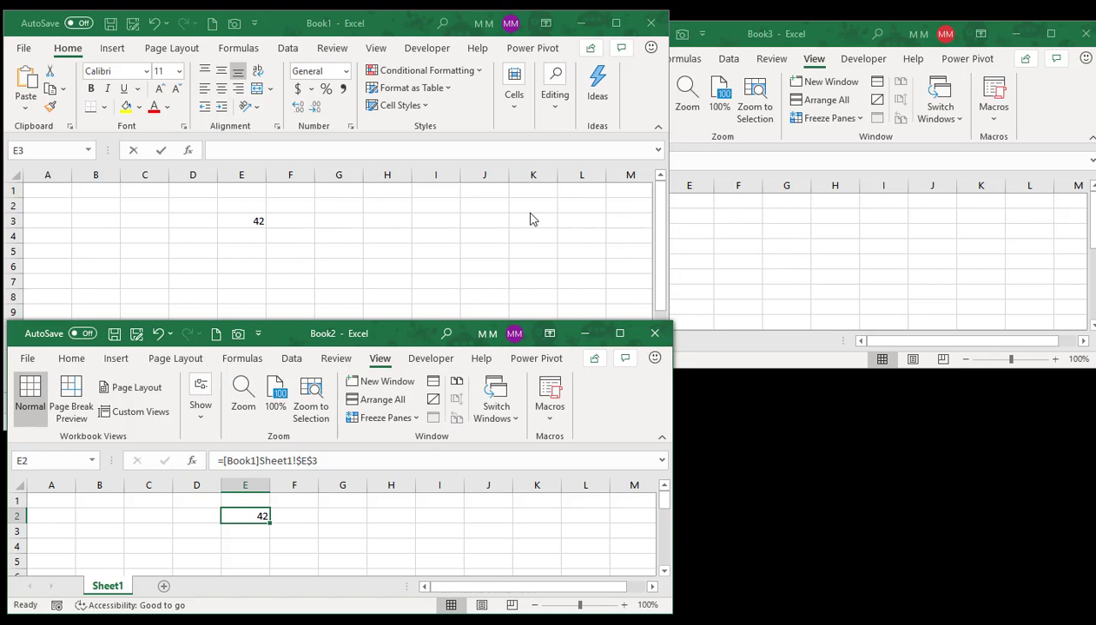
# Enter 1000 in cell D2 of Book3
pyautogui.click(744, 215)
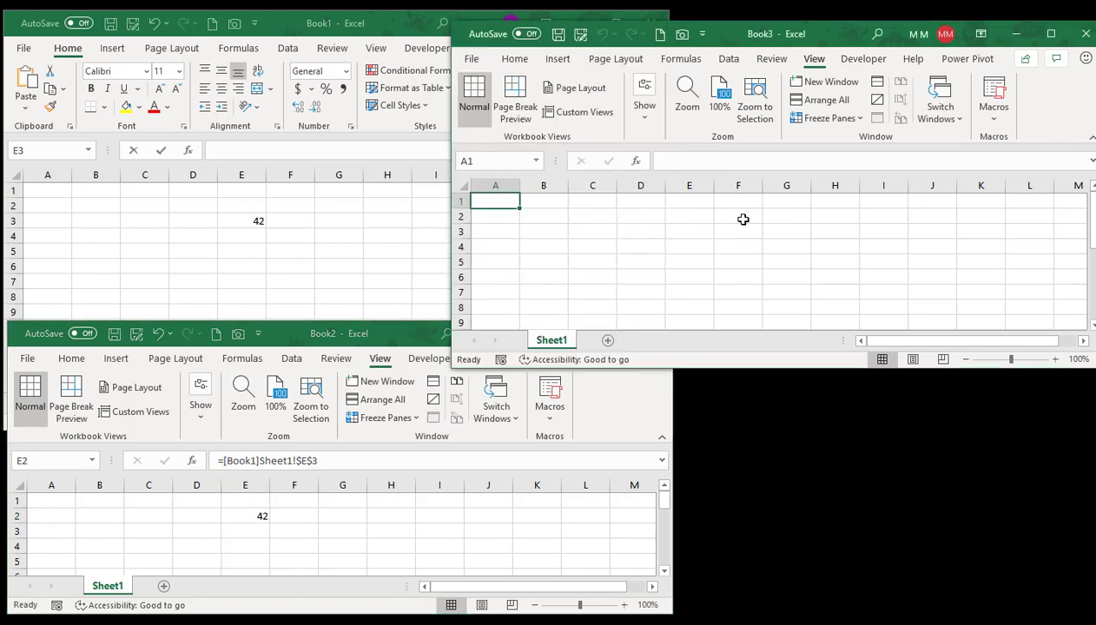
pyautogui.click(643, 217)
pyautogui.write('1')
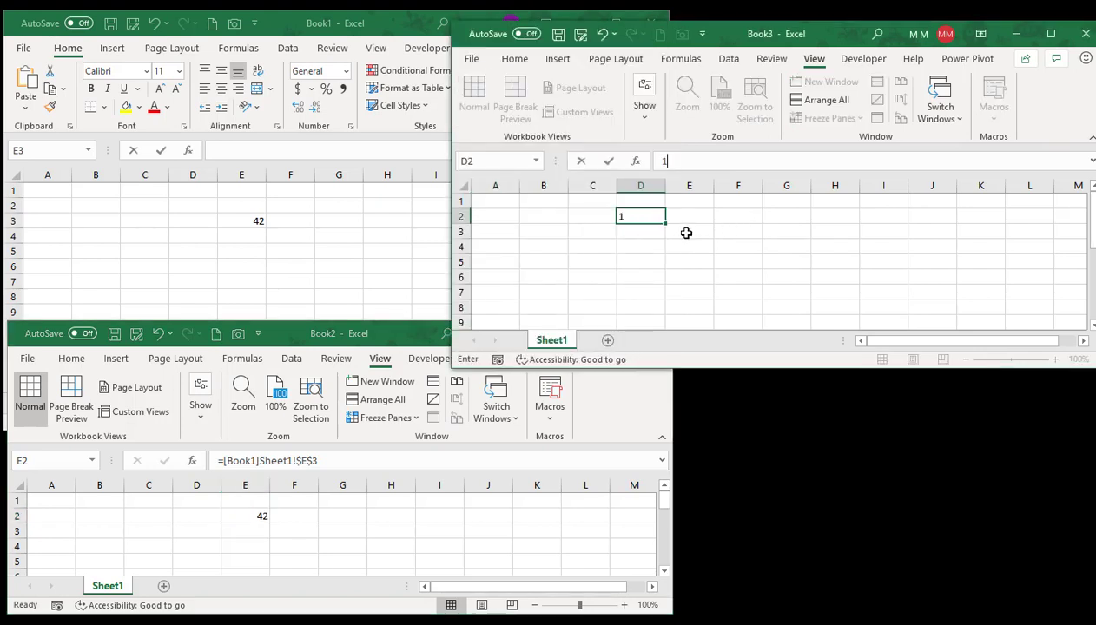
pyautogui.write('000')
pyautogui.hotkey('ctrl', 'Return')
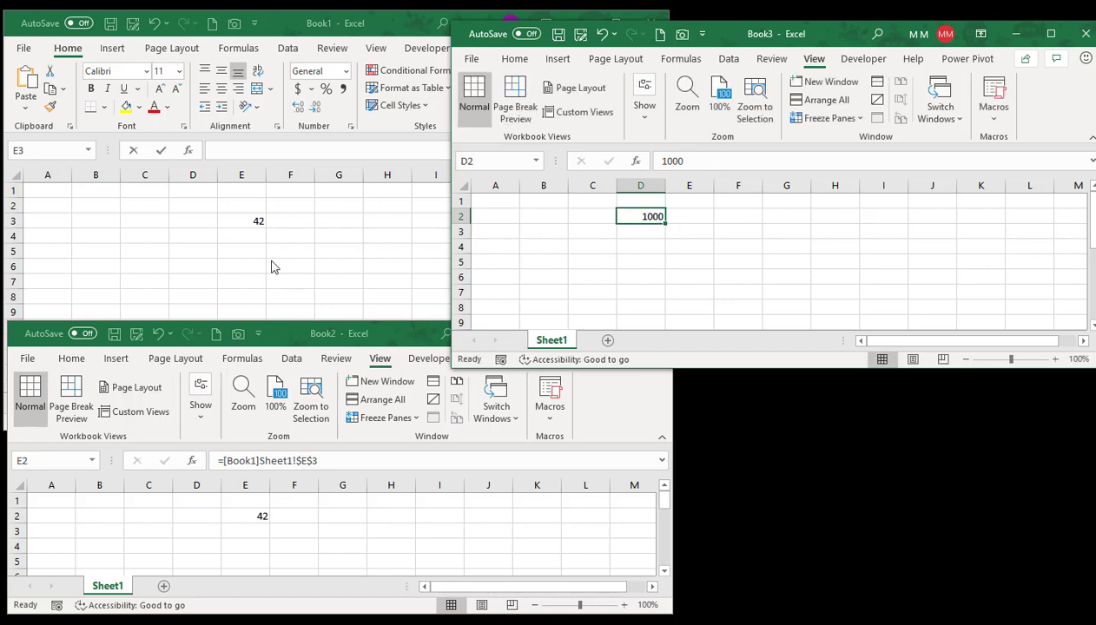
# Copy cell D2 of Book3 and examine the Paste Special options for cell G3 of Book1 without pasting
pyautogui.rightClick(643, 215)
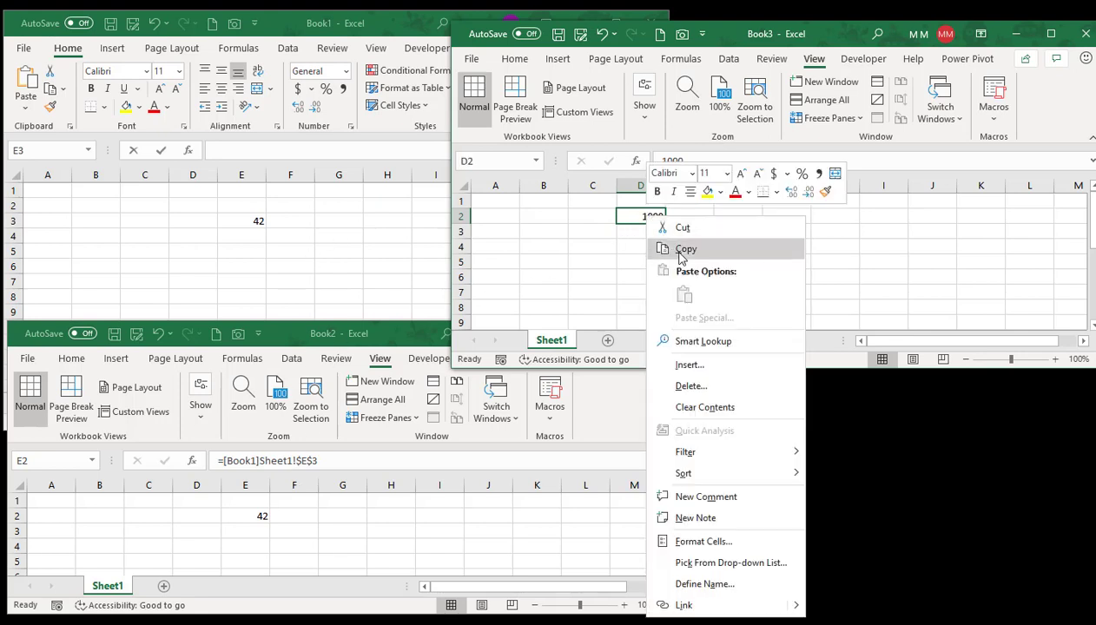
pyautogui.click(649, 248)
pyautogui.click(332, 217)
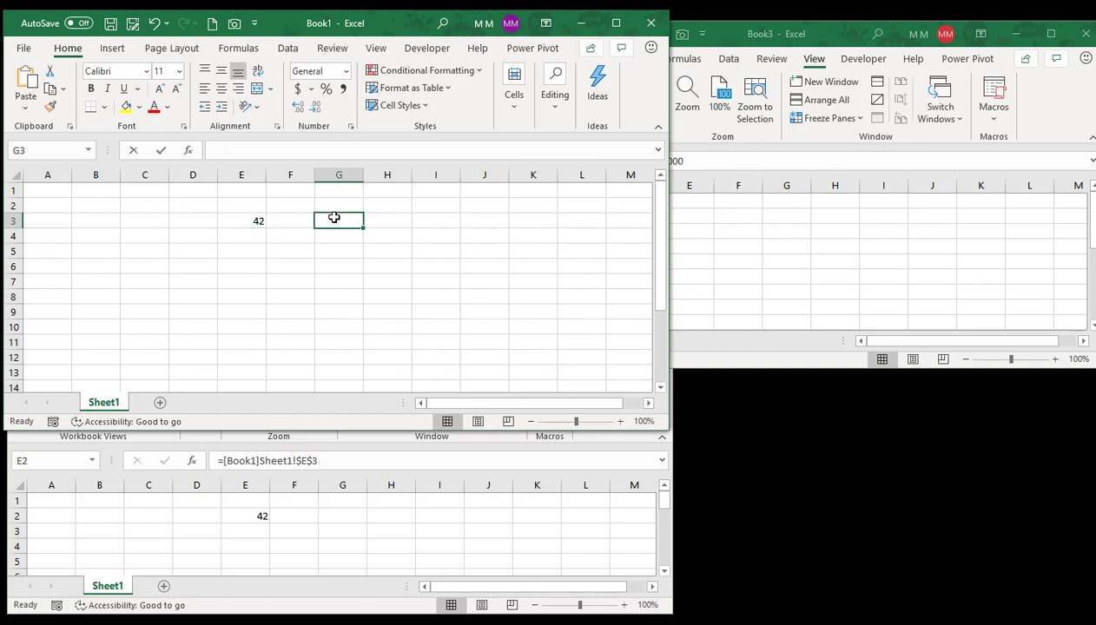
pyautogui.rightClick(334, 217)
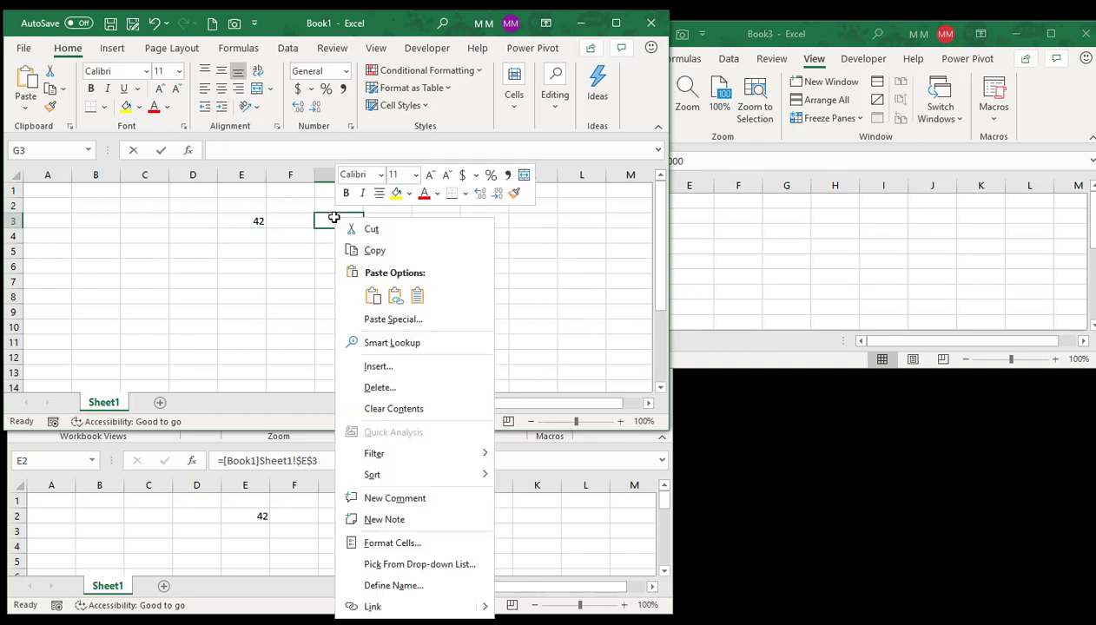
pyautogui.click(392, 320)
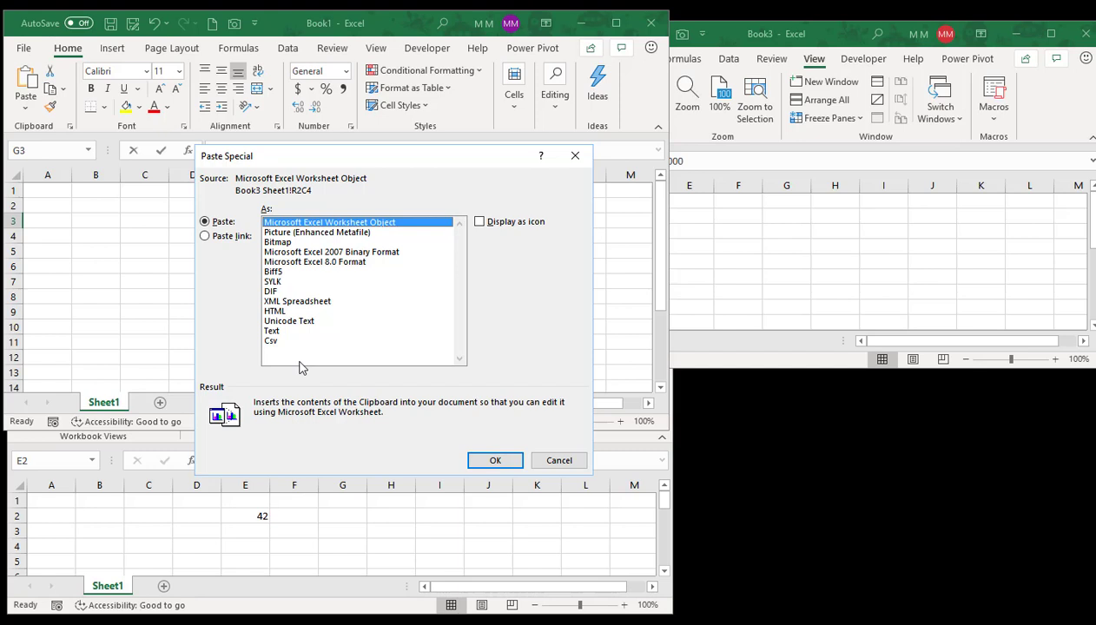
pyautogui.click(556, 460)
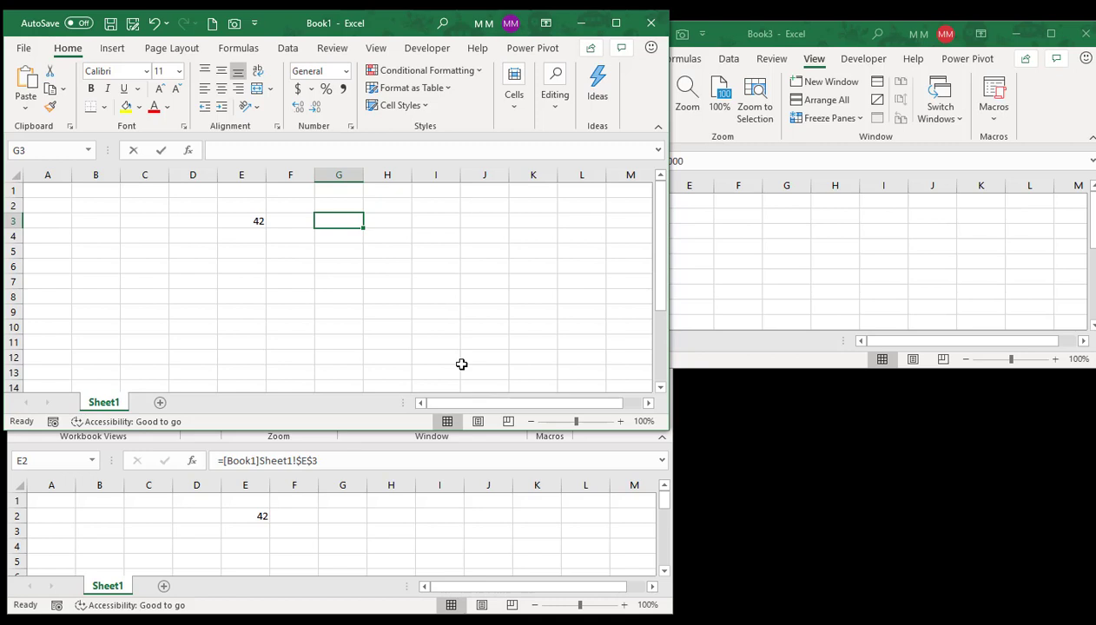
# Try to link cell G3 of Book1 to cell D2 of Book3 by starting a formula and picking the source cell
pyautogui.click(728, 240)
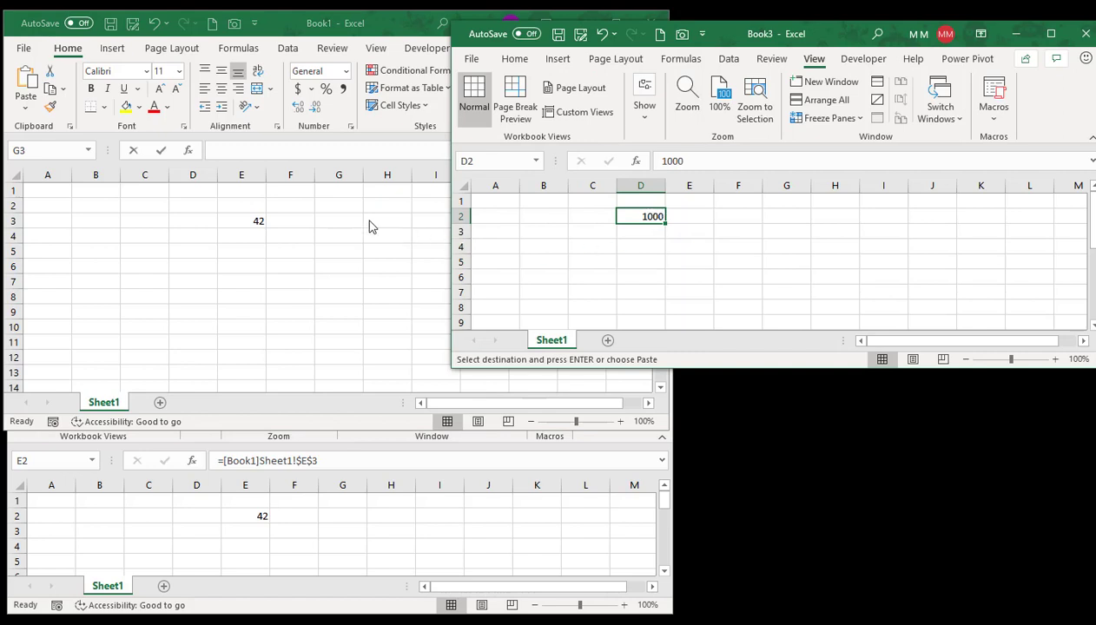
pyautogui.click(337, 221)
pyautogui.write('=')
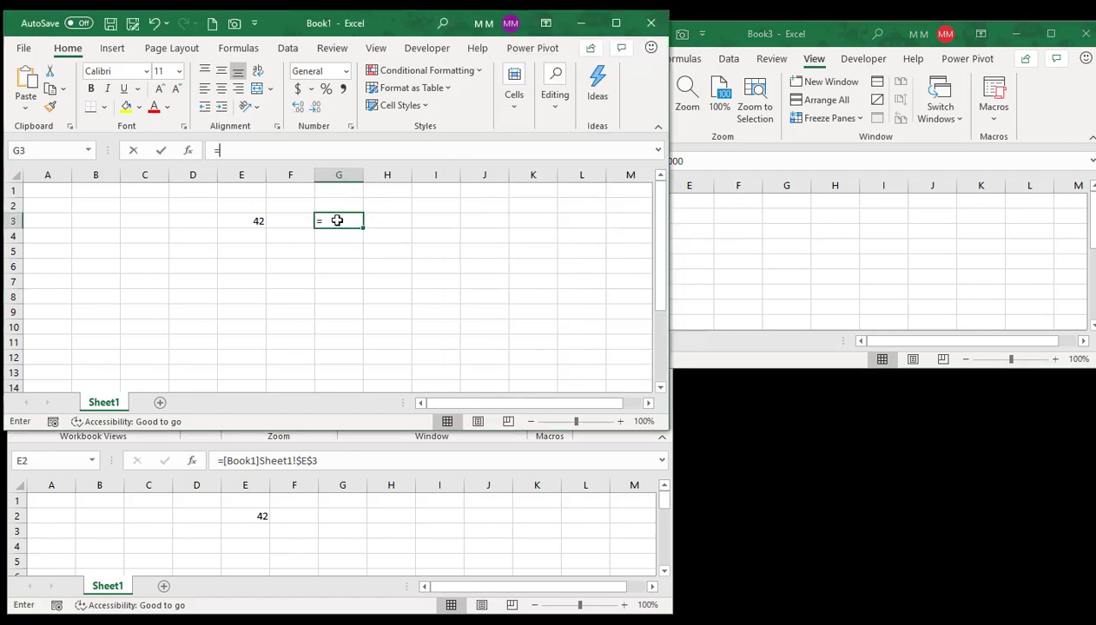
pyautogui.click(702, 222)
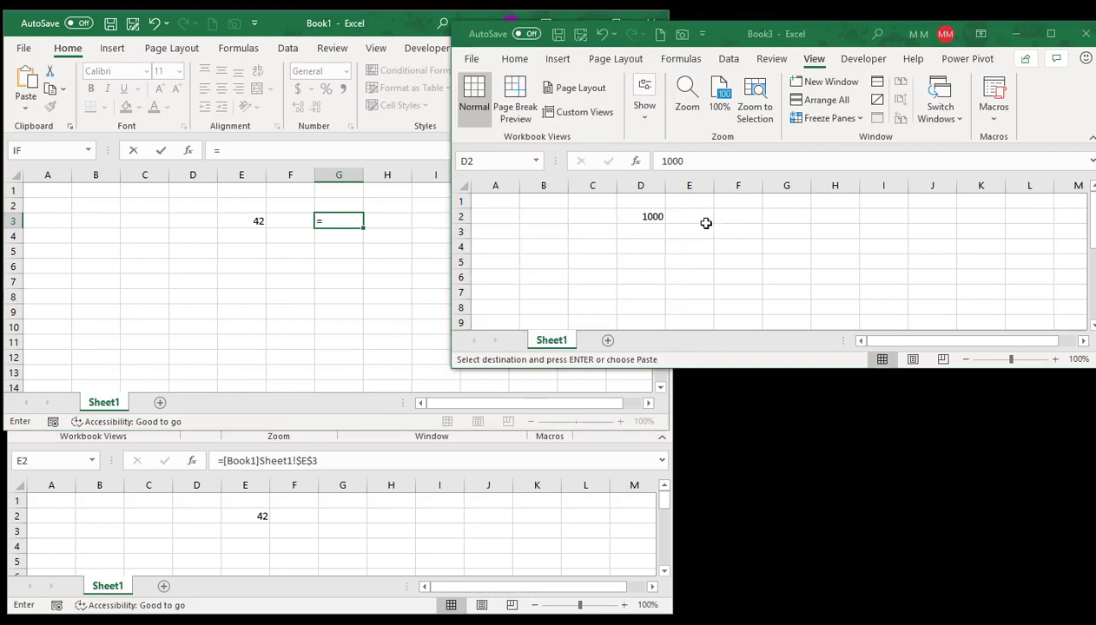
pyautogui.click(669, 215)
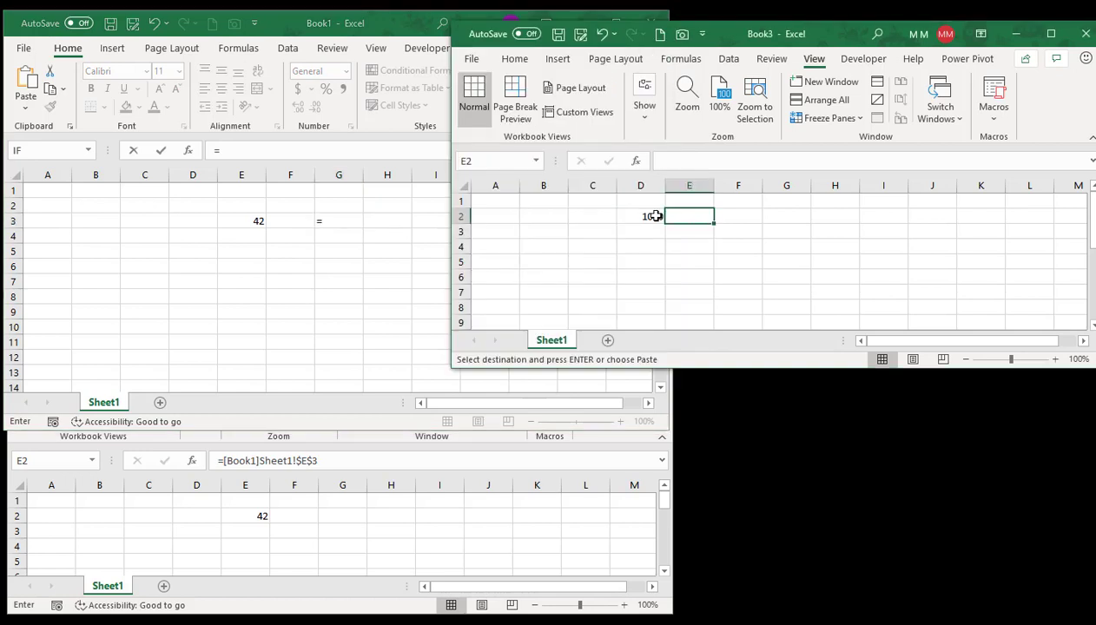
pyautogui.click(647, 216)
pyautogui.click(618, 252)
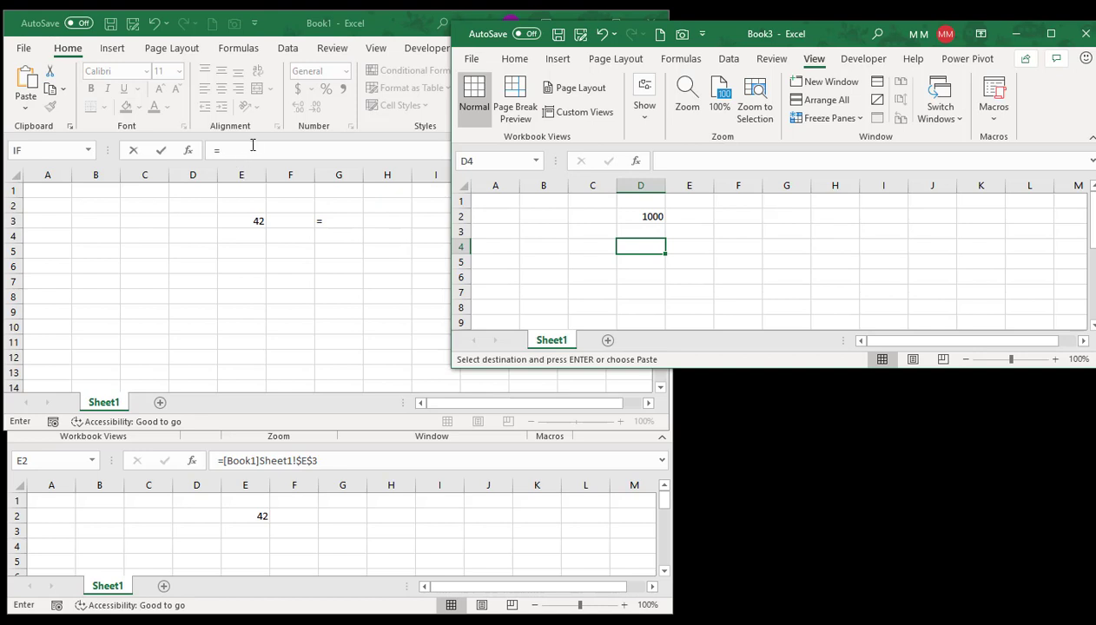
# Try referencing cell G3 of Book2 in Book1's G3 formula as =[Book2]Sheet1!$G$3, and discard the entry
pyautogui.click(341, 222)
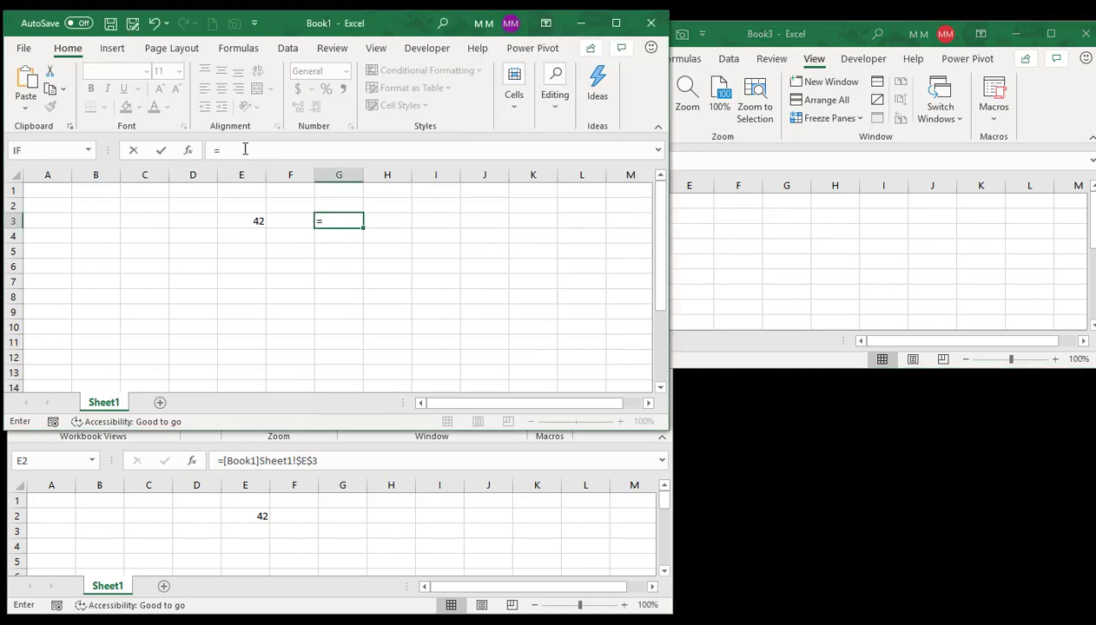
pyautogui.click(332, 519)
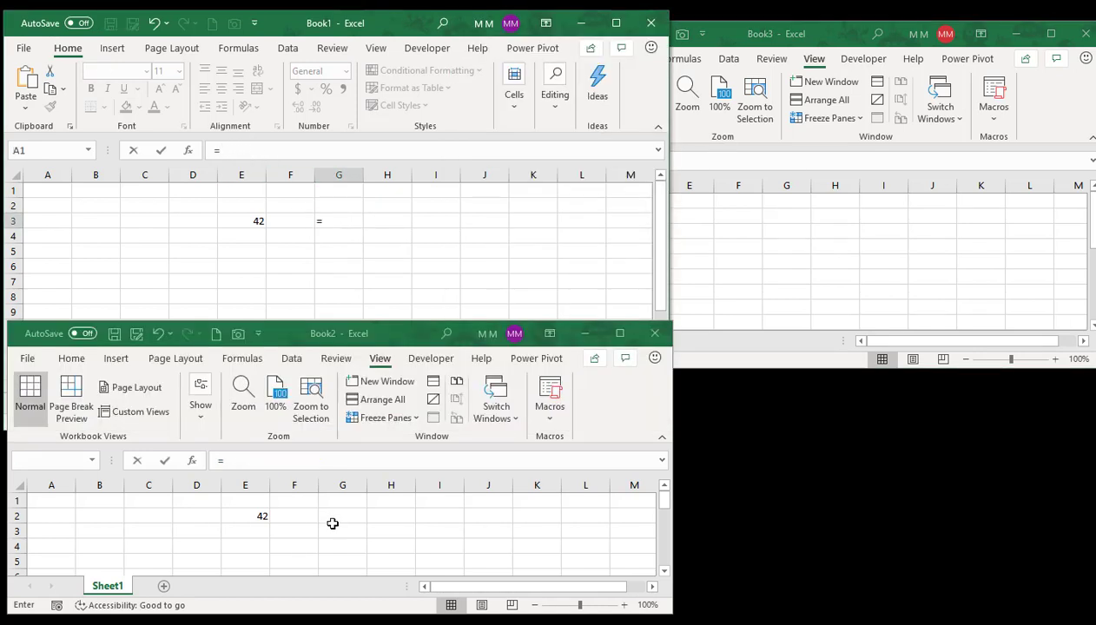
pyautogui.click(332, 525)
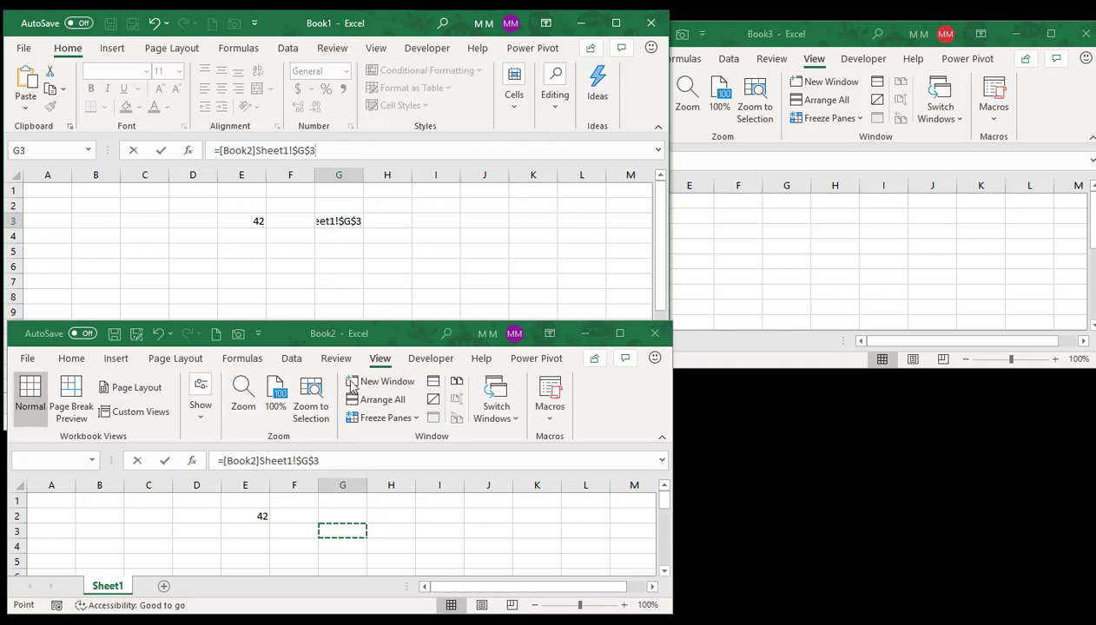
pyautogui.press('Escape')
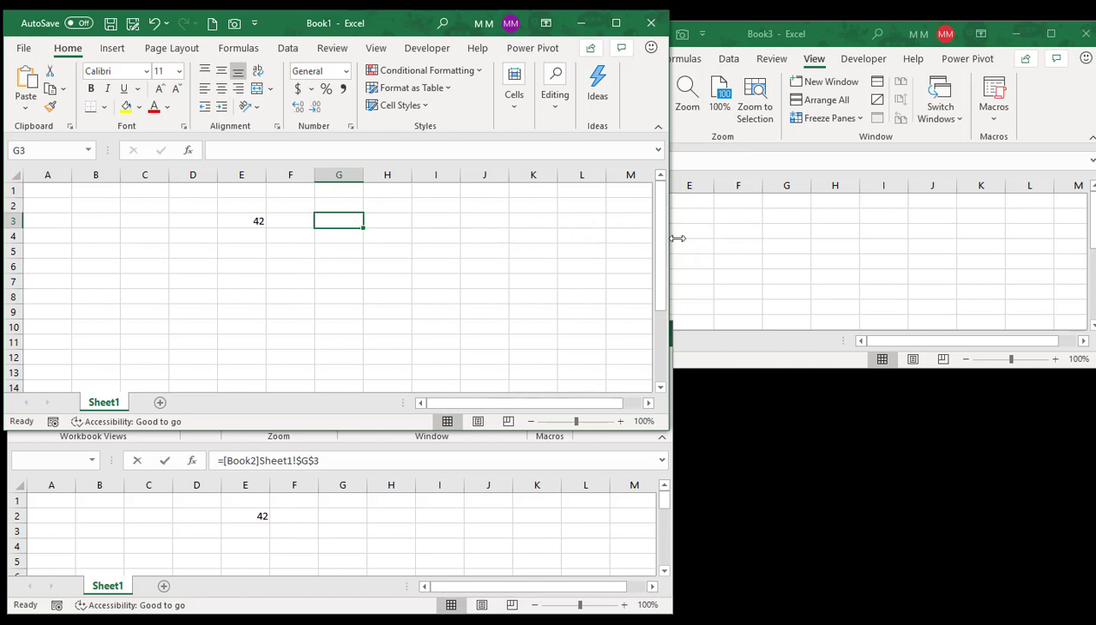
# Move the Book3 window lower and farther away from Book1, and bring the Book1 window to the front
pyautogui.click(746, 234)
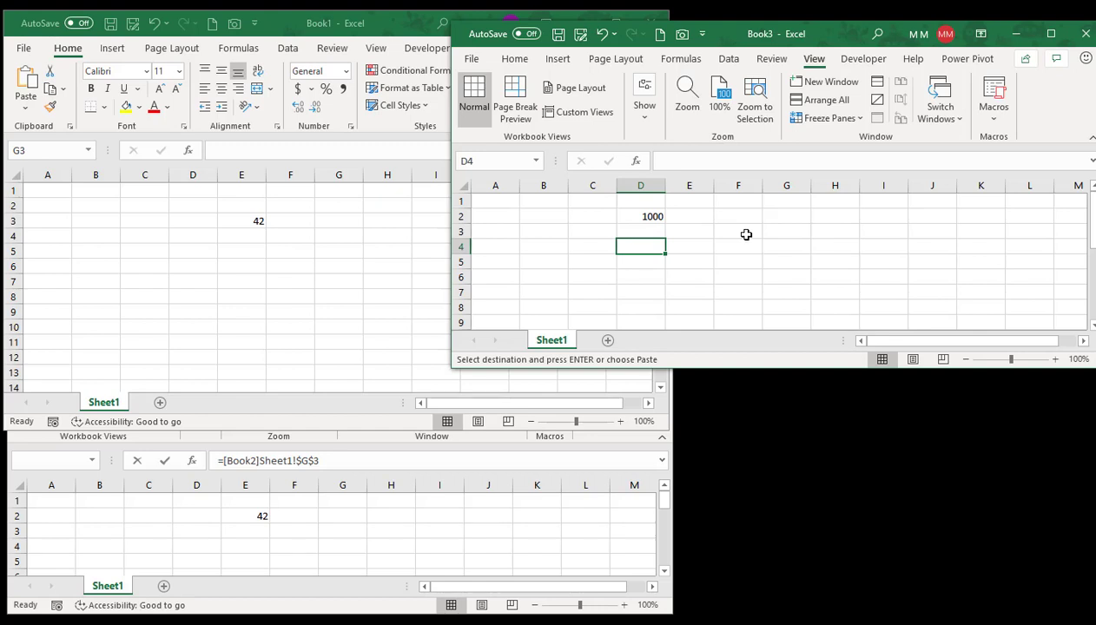
pyautogui.moveTo(789, 37); pyautogui.dragTo(854, 96)
pyautogui.click(330, 24)
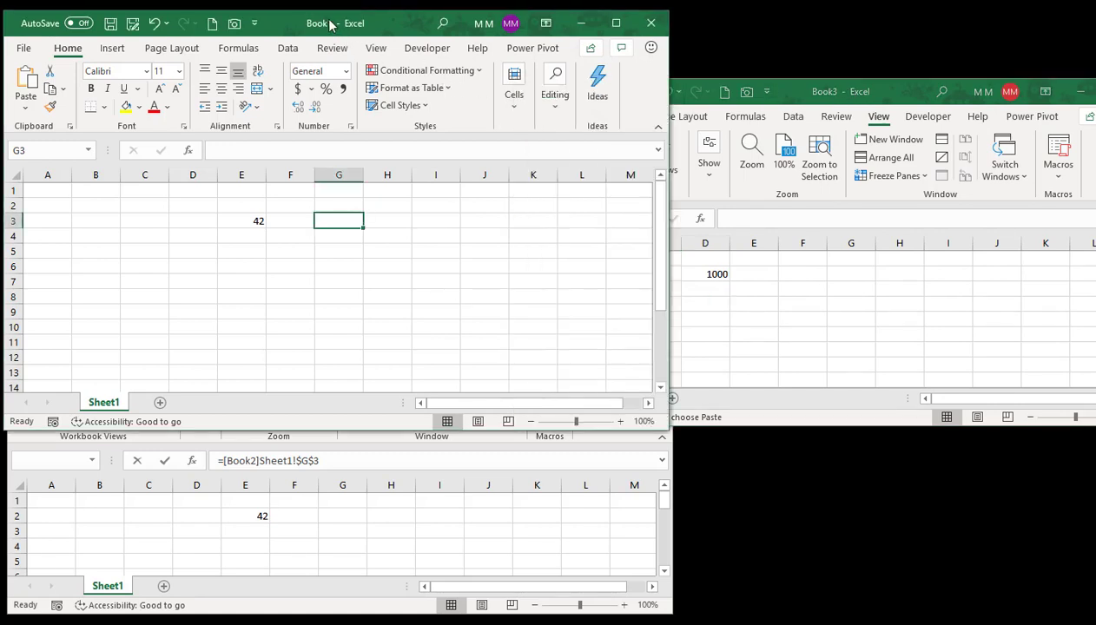